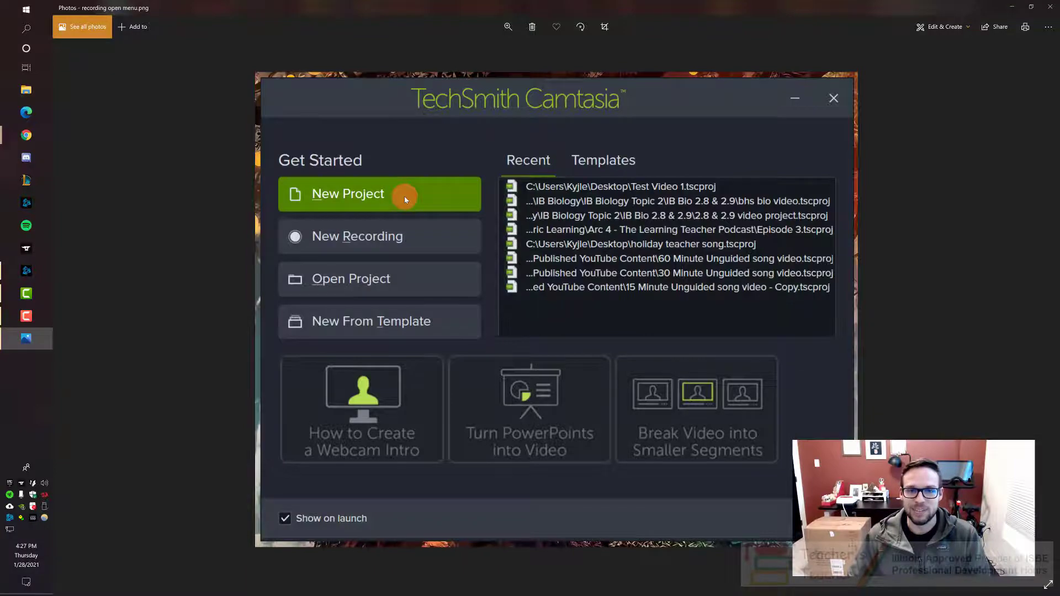
# Step: Switch to Camtasia and save the project on the Desktop as ETVP Camtasia Basics, replacing the existing file
pyautogui.click(1013, 7)
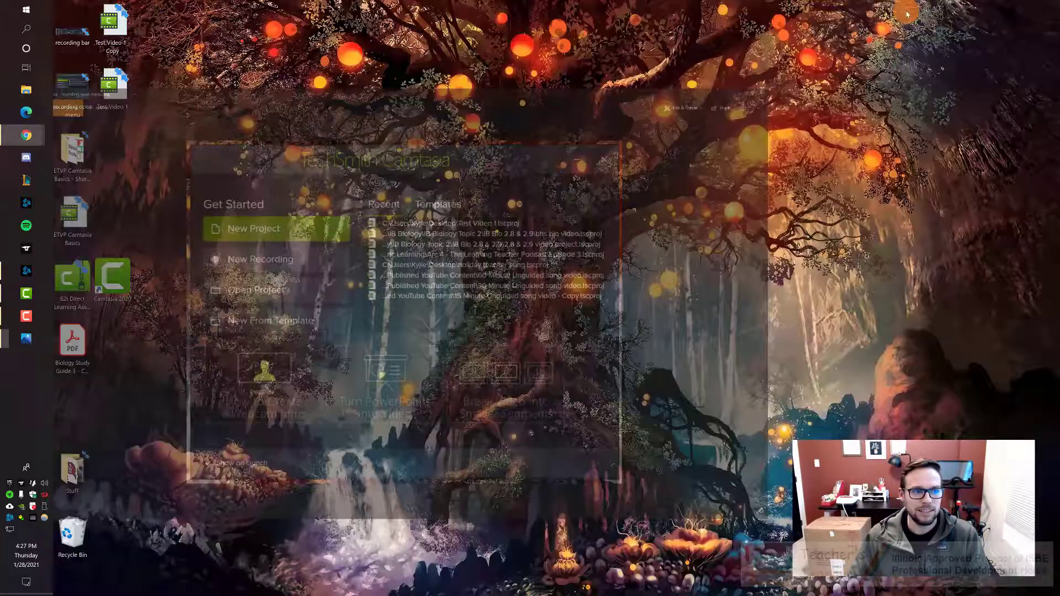
pyautogui.click(26, 293)
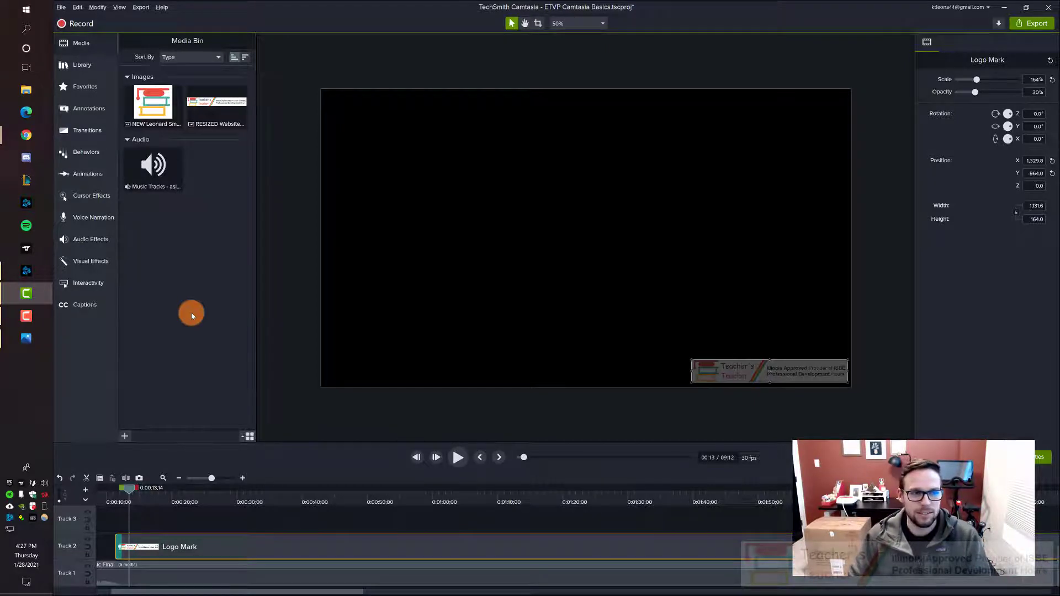
pyautogui.click(62, 7)
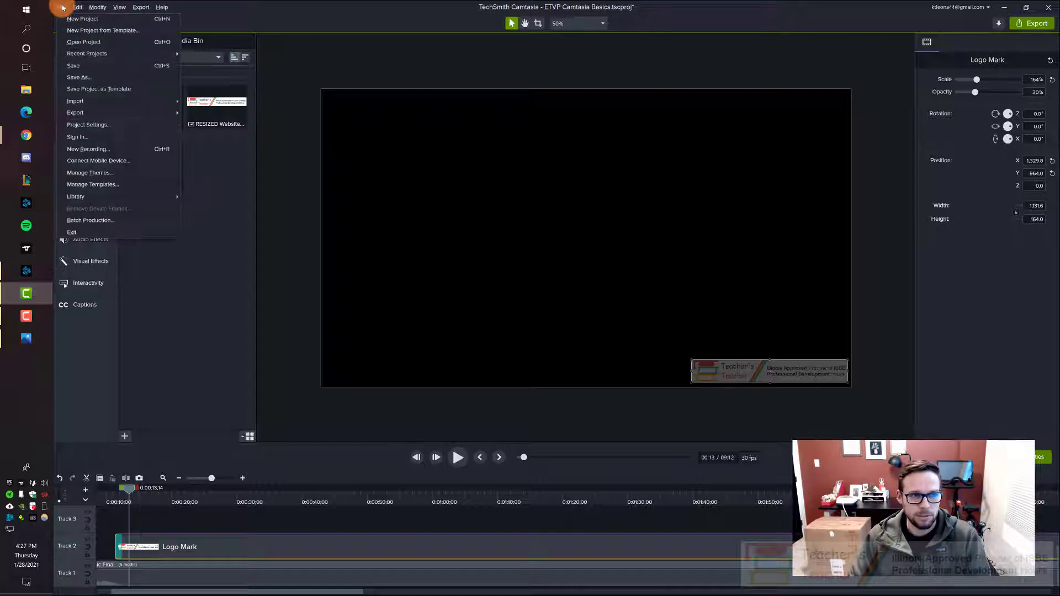
pyautogui.click(95, 78)
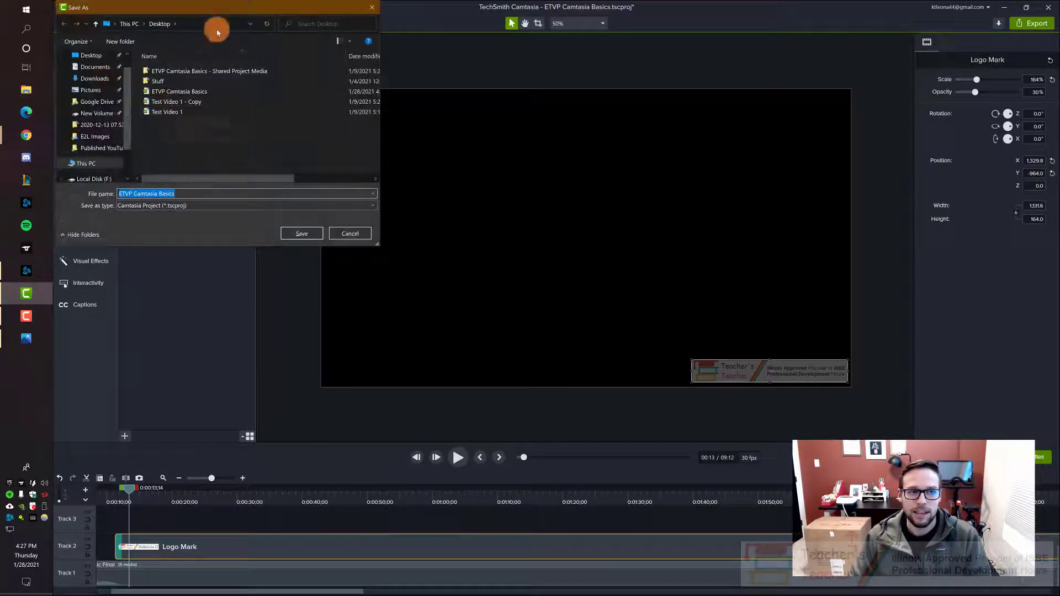
pyautogui.moveTo(208, 8); pyautogui.dragTo(363, 110)
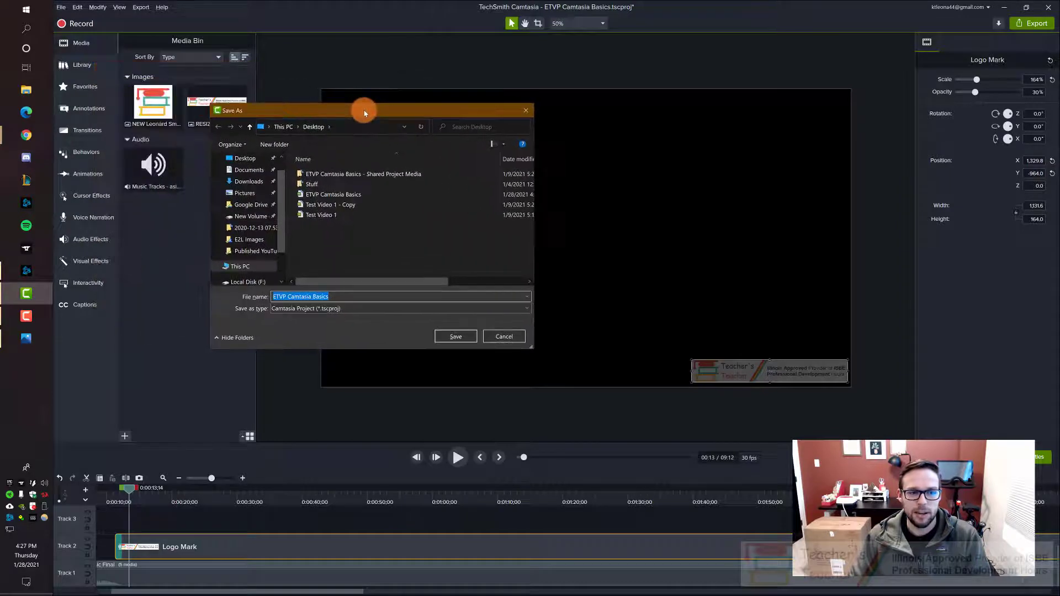
pyautogui.click(356, 297)
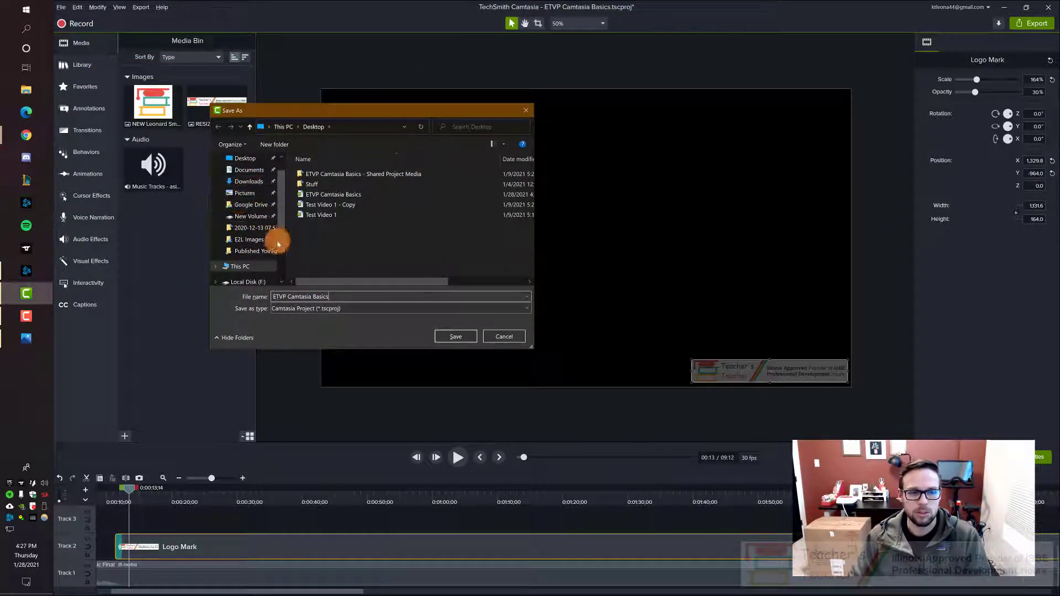
pyautogui.scroll(2, 252, 210)
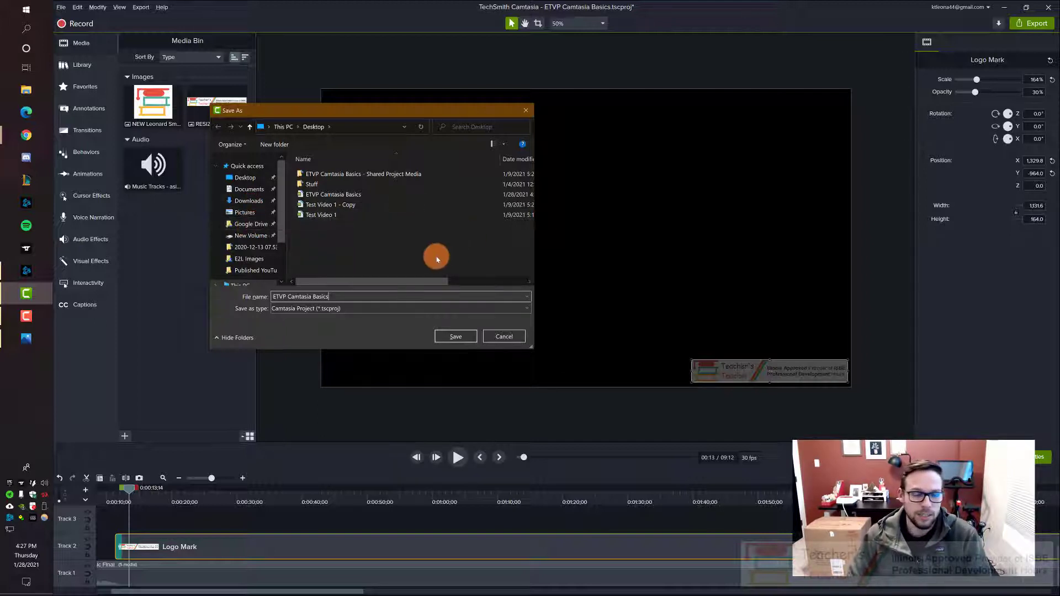
pyautogui.moveTo(329, 298); pyautogui.dragTo(265, 299)
pyautogui.click(338, 297)
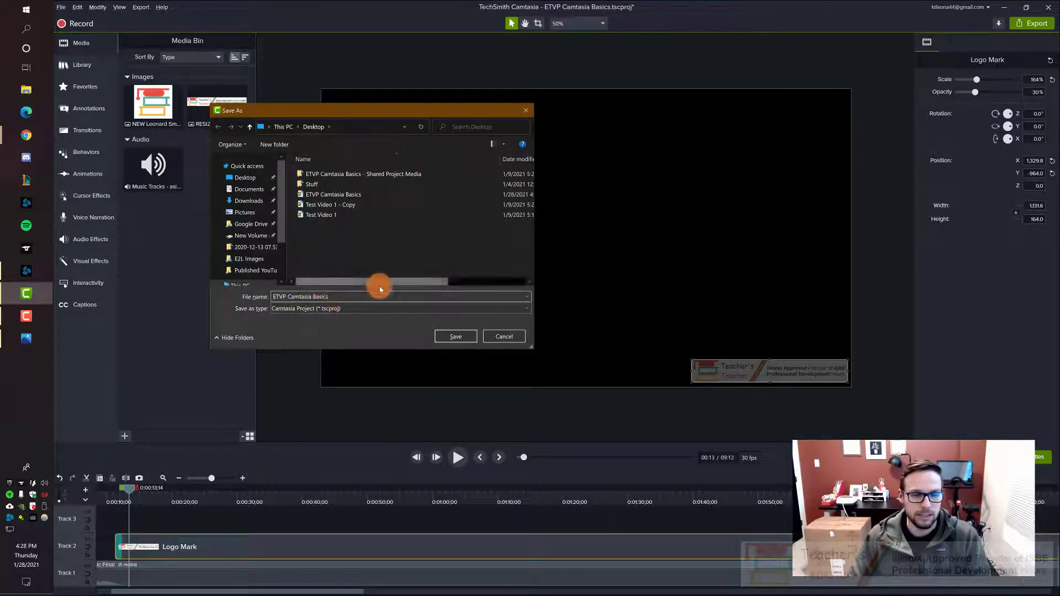
pyautogui.click(453, 336)
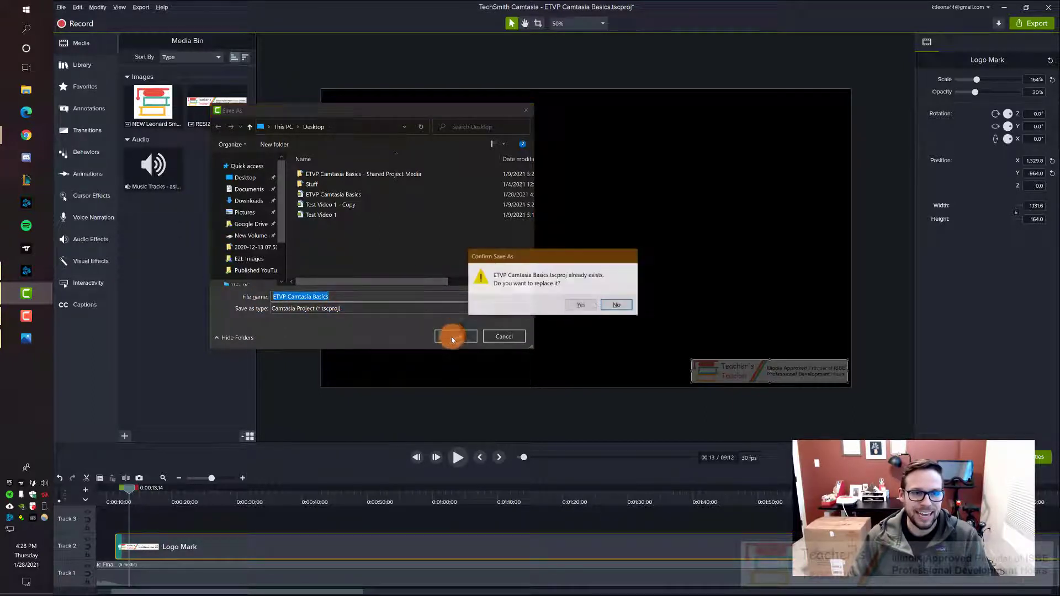
pyautogui.click(581, 306)
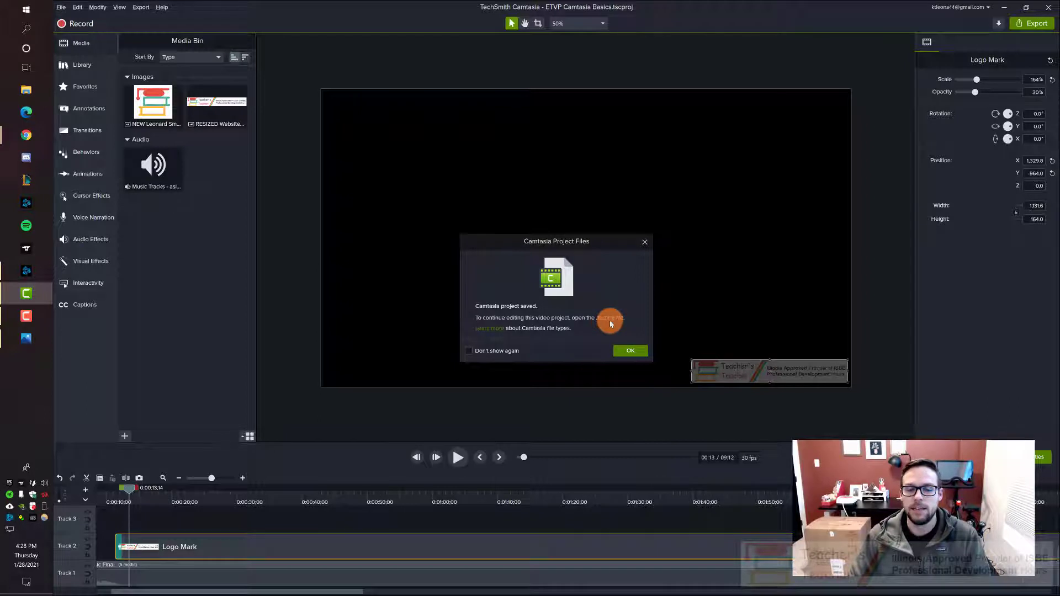
pyautogui.click(630, 352)
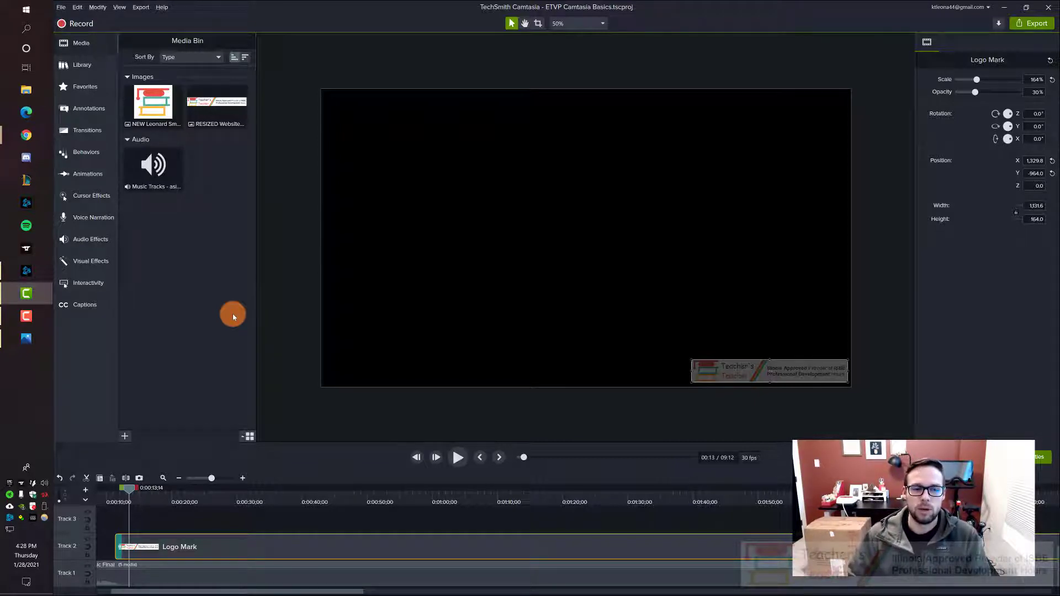
# Step: Move the playhead to about 0:22 and enlarge the timeline area to make room for more tracks
pyautogui.click(257, 516)
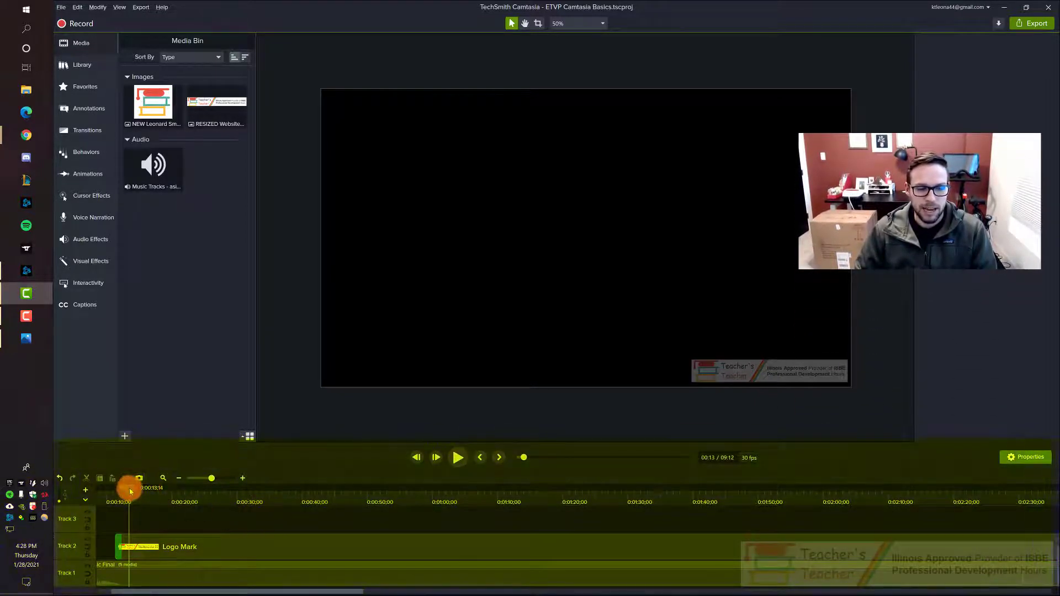
pyautogui.moveTo(130, 486); pyautogui.dragTo(187, 488)
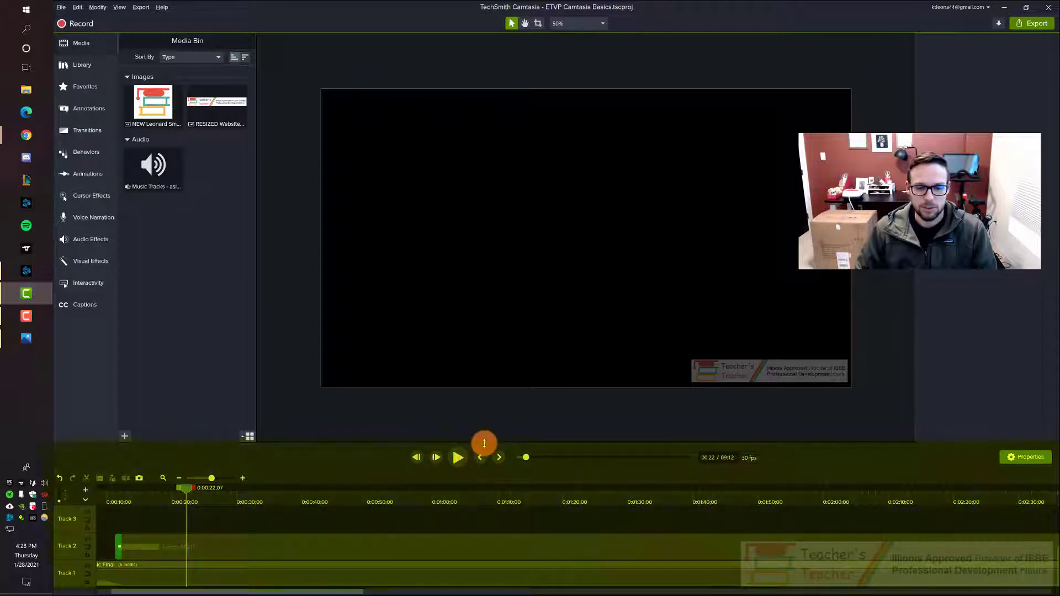
pyautogui.moveTo(483, 443); pyautogui.dragTo(493, 352)
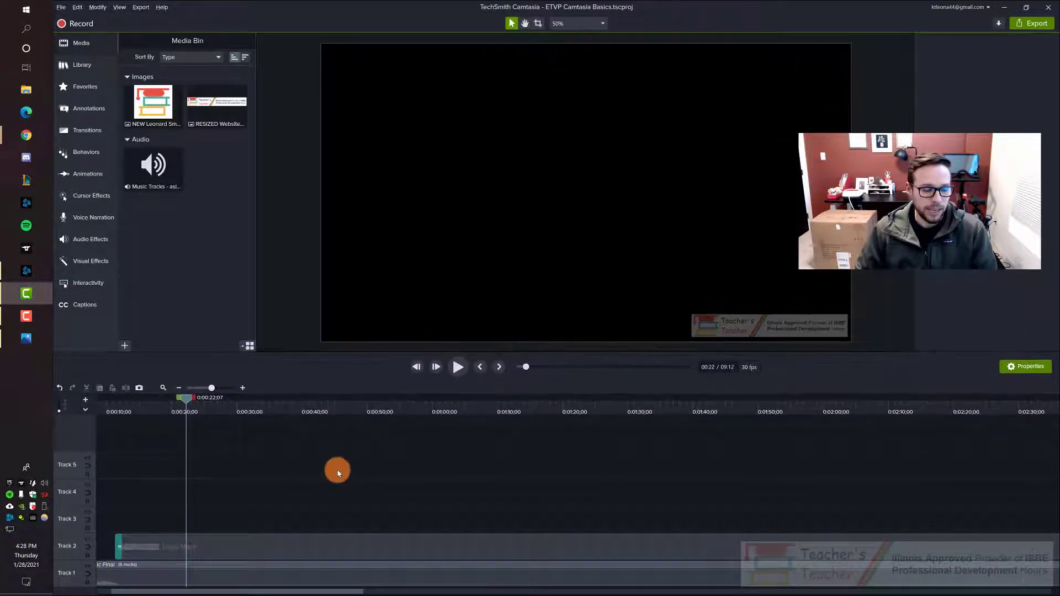
pyautogui.moveTo(334, 593); pyautogui.dragTo(310, 591)
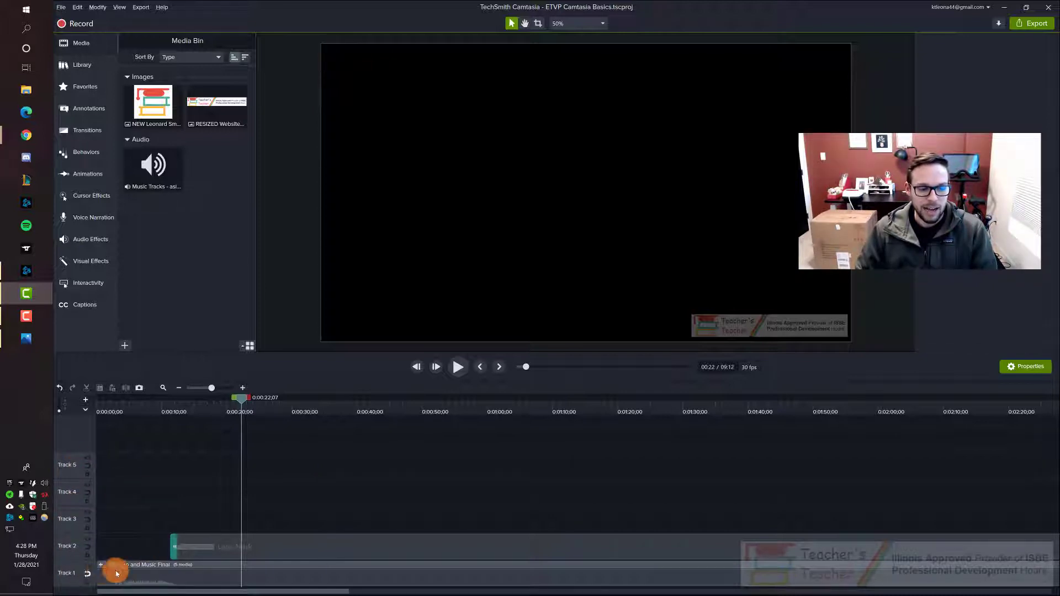
# Step: Scrub the timeline from the start to about 0:38, examining the intro clip on Track 1 and the Logo Mark clip on Track 2
pyautogui.moveTo(242, 403); pyautogui.dragTo(102, 408)
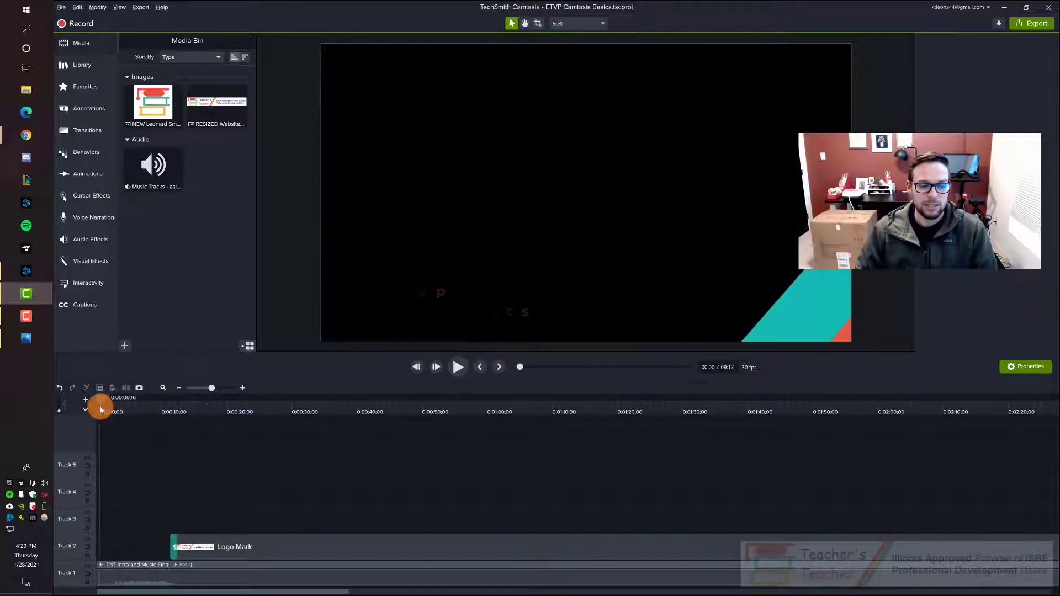
pyautogui.click(207, 583)
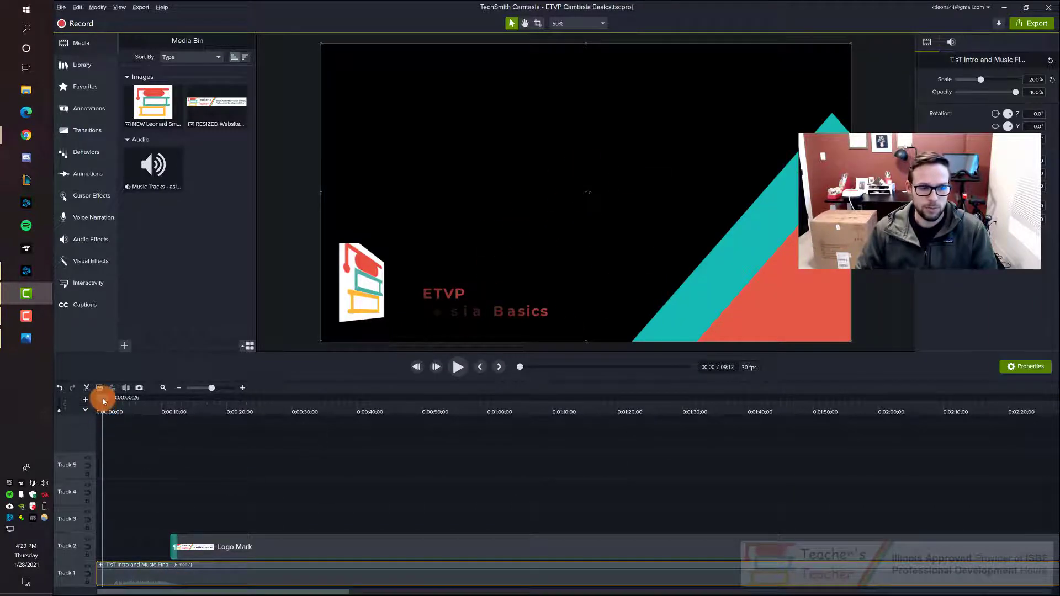
pyautogui.moveTo(101, 402); pyautogui.dragTo(199, 406)
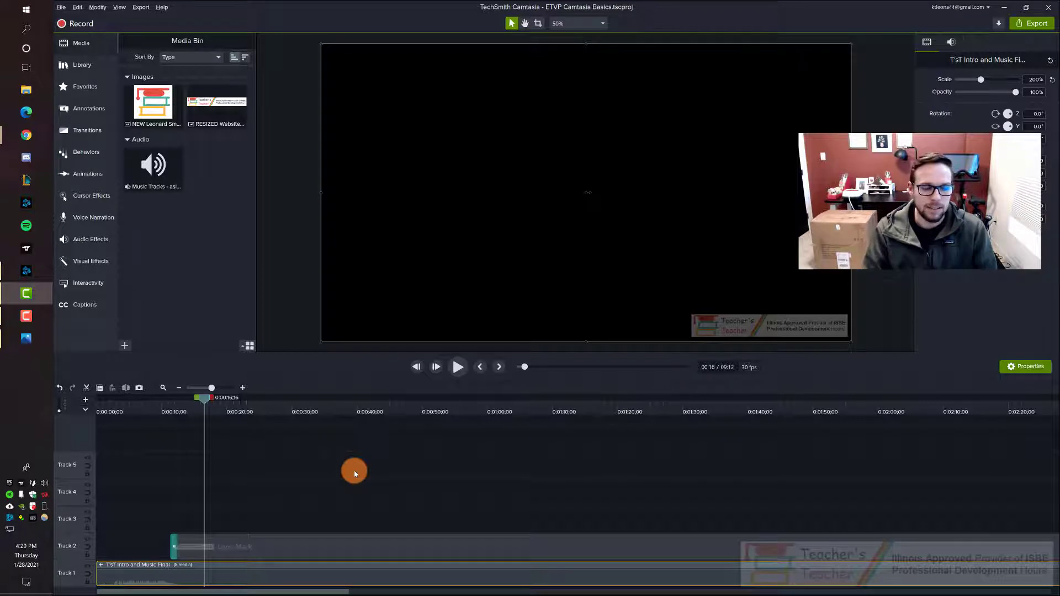
pyautogui.click(334, 545)
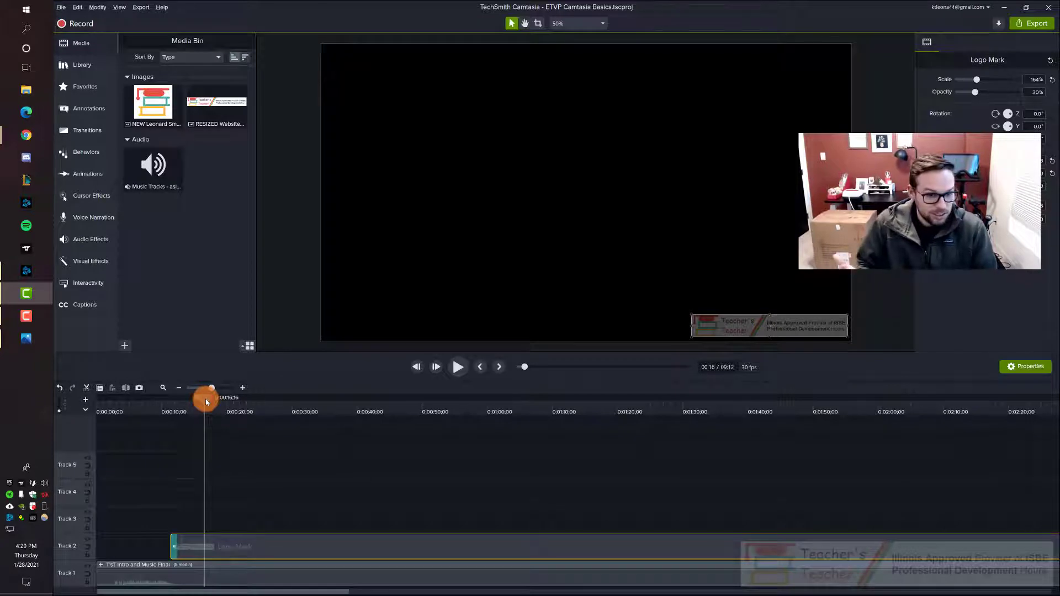
pyautogui.moveTo(206, 402); pyautogui.dragTo(350, 402)
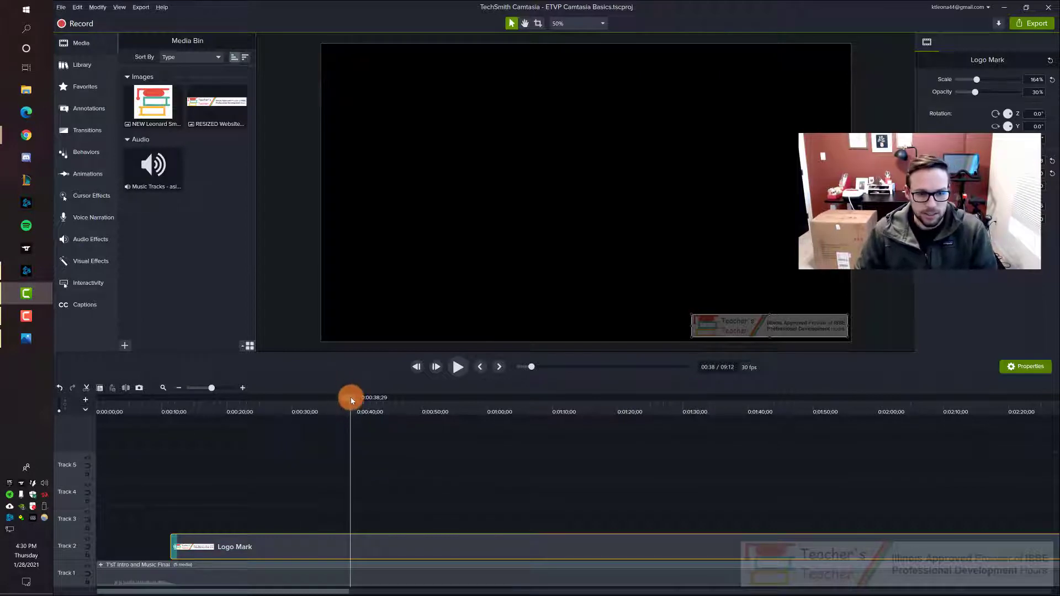
# Step: Preview the intro animation from the beginning of the timeline and pause at about 0:04
pyautogui.moveTo(350, 398); pyautogui.dragTo(97, 405)
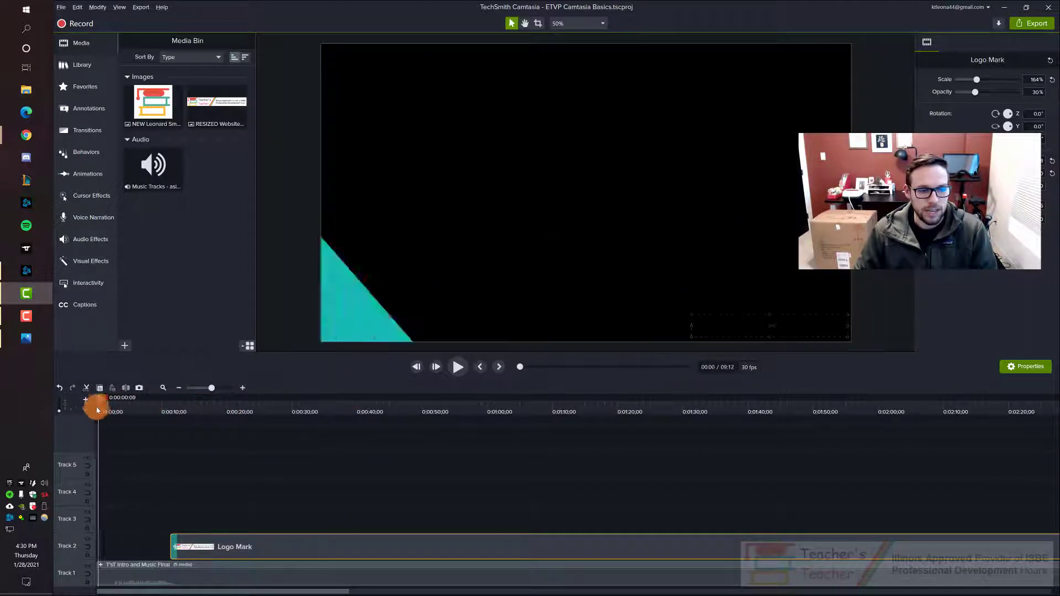
pyautogui.click(459, 368)
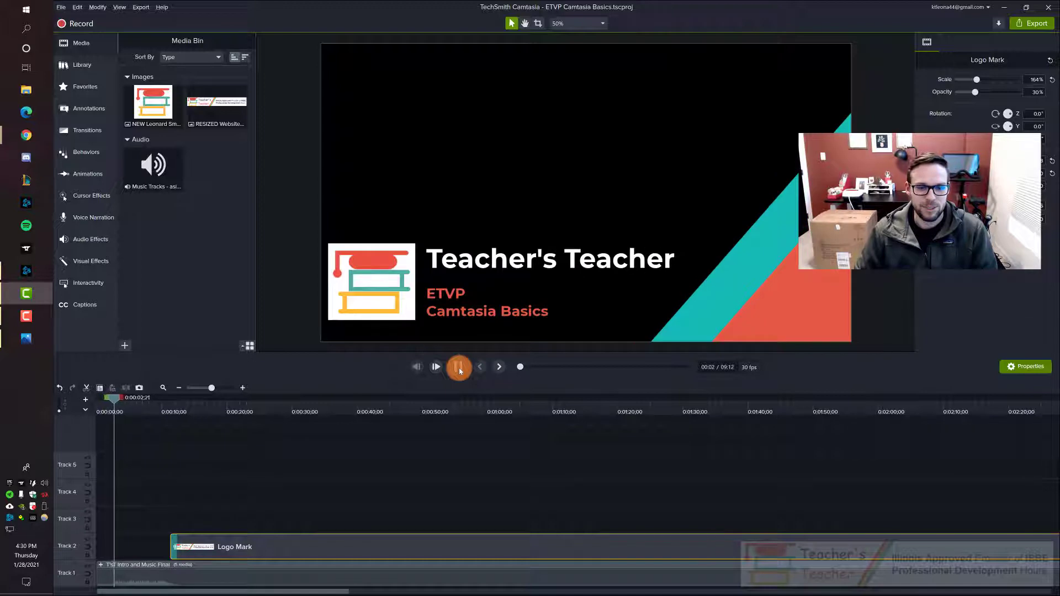
pyautogui.click(459, 368)
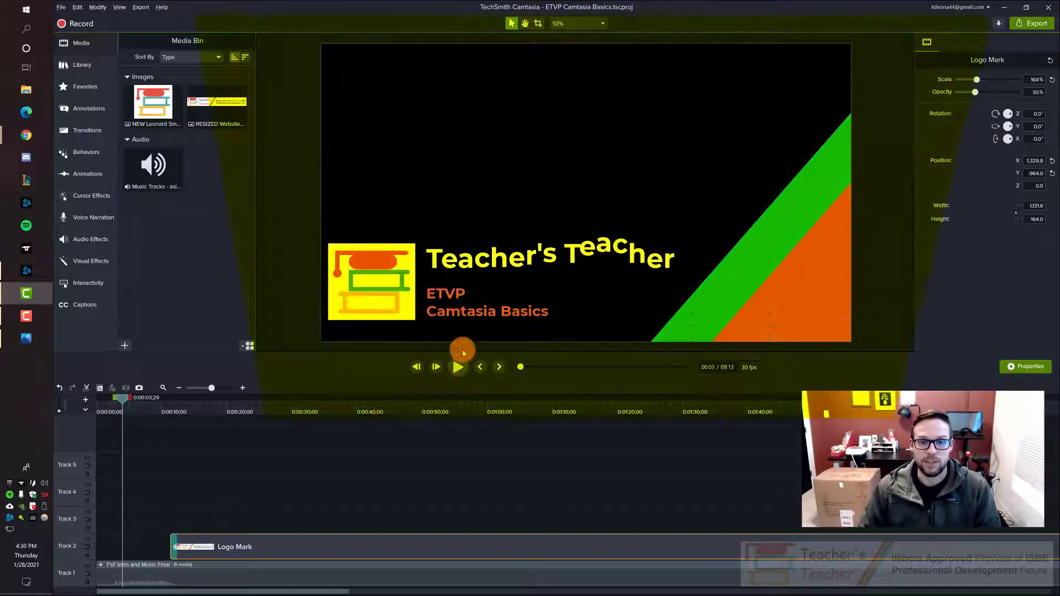
# Step: Shrink the timeline area to give the canvas more room and try zooming the canvas out and back in
pyautogui.moveTo(549, 353); pyautogui.dragTo(554, 448)
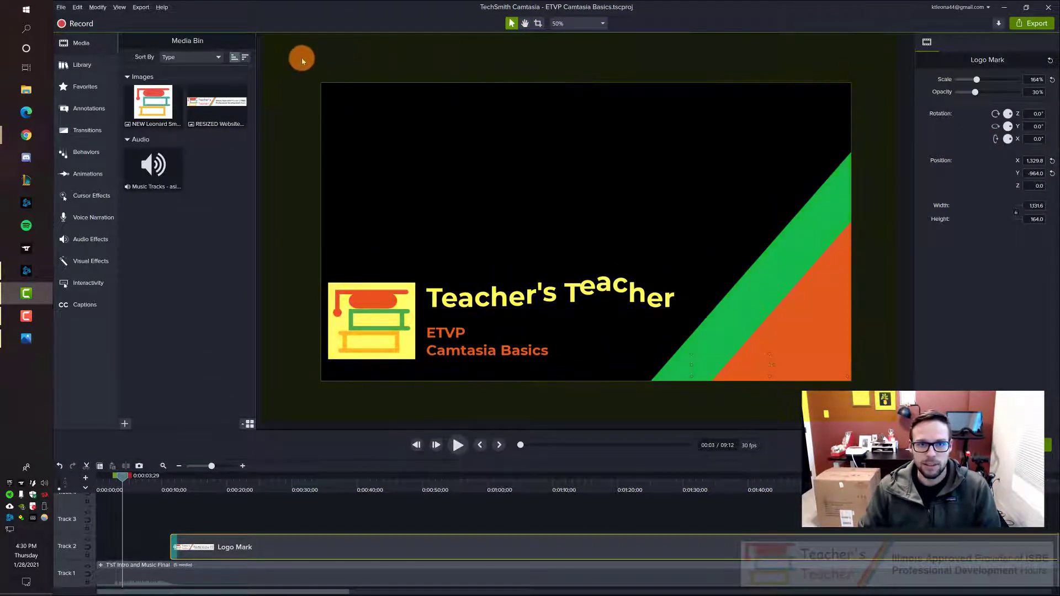
pyautogui.click(881, 368)
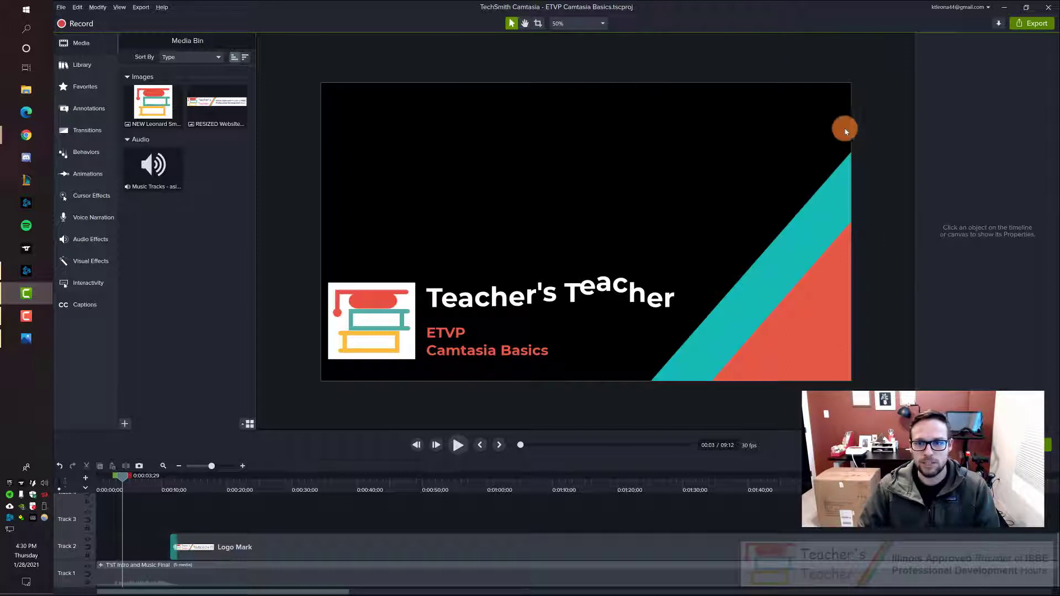
pyautogui.scroll(-5, 576, 161)
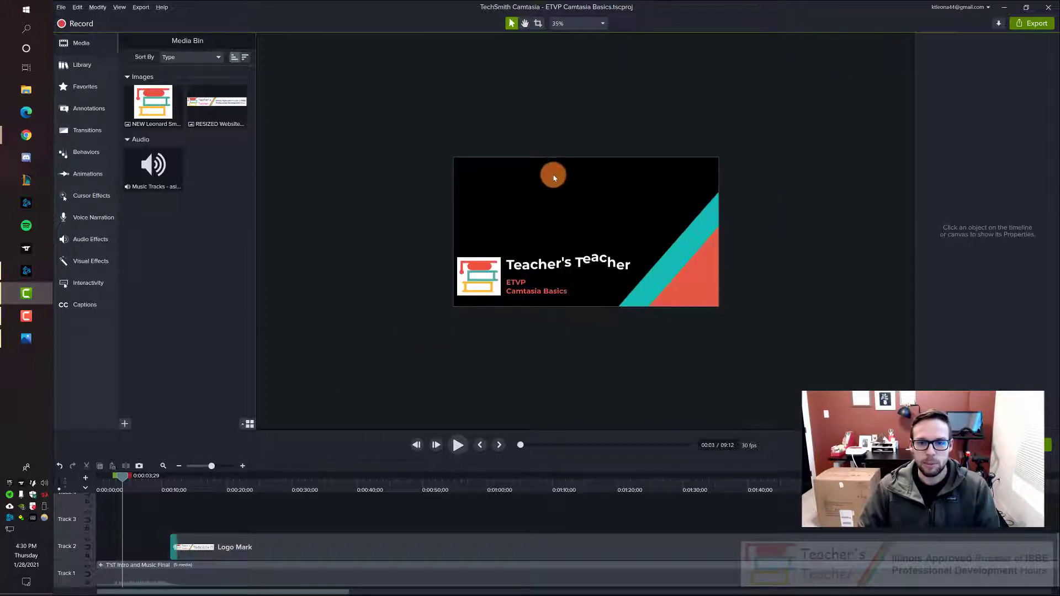
pyautogui.scroll(5, 555, 177)
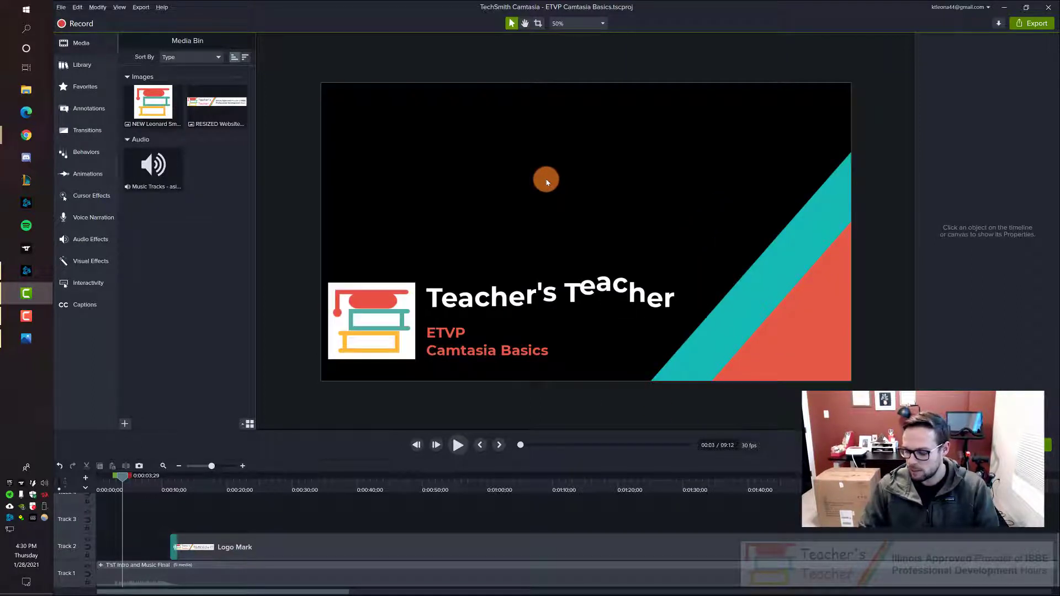
pyautogui.scroll(-3, 484, 204)
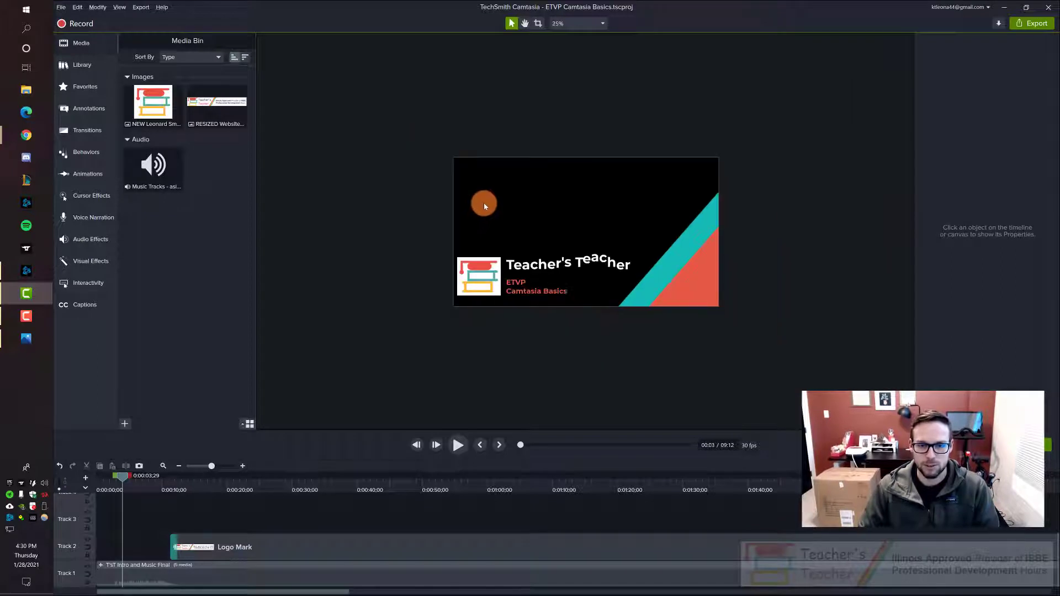
pyautogui.scroll(3, 484, 203)
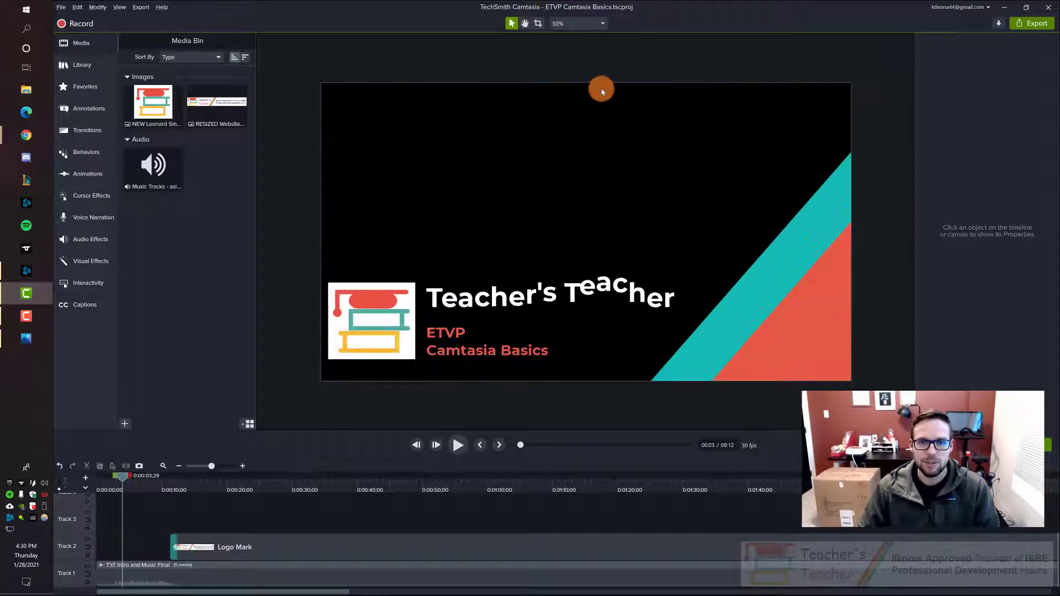
# Step: Try the Fit and 75% zoom levels on the canvas and return it to 50%
pyautogui.click(598, 24)
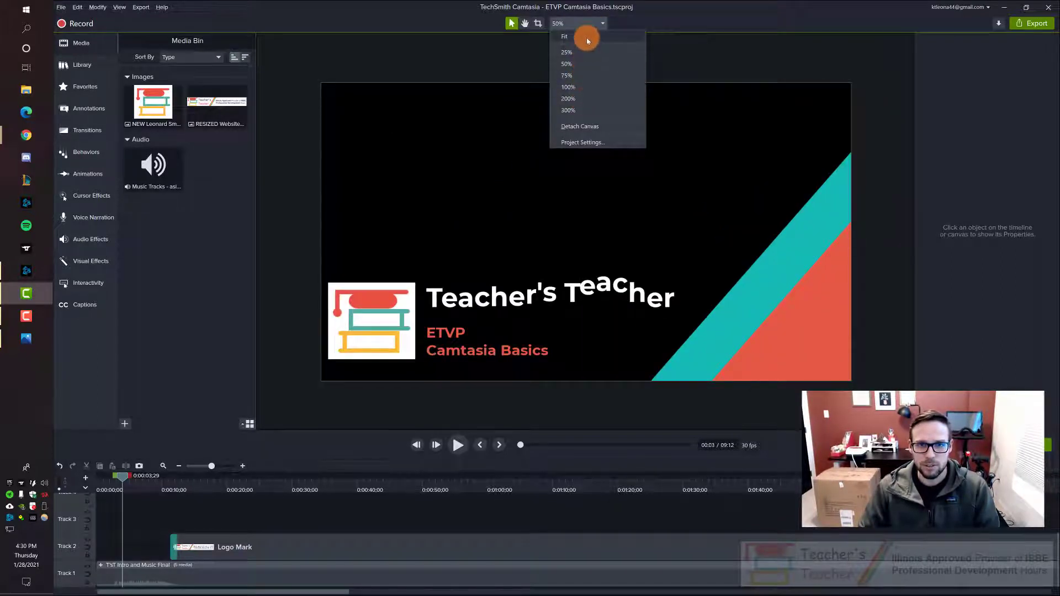
pyautogui.click(585, 38)
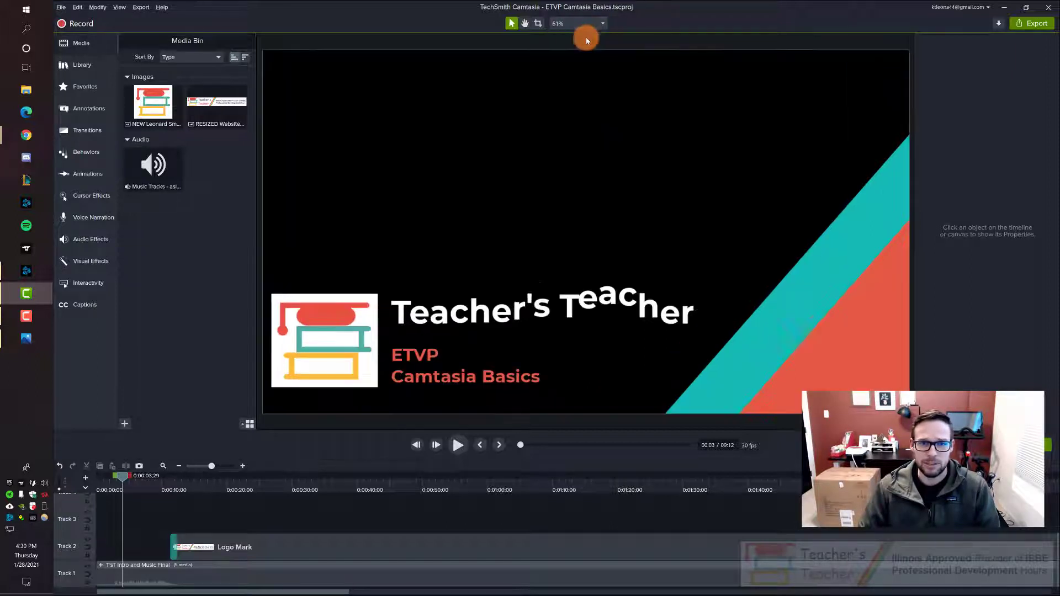
pyautogui.click(602, 23)
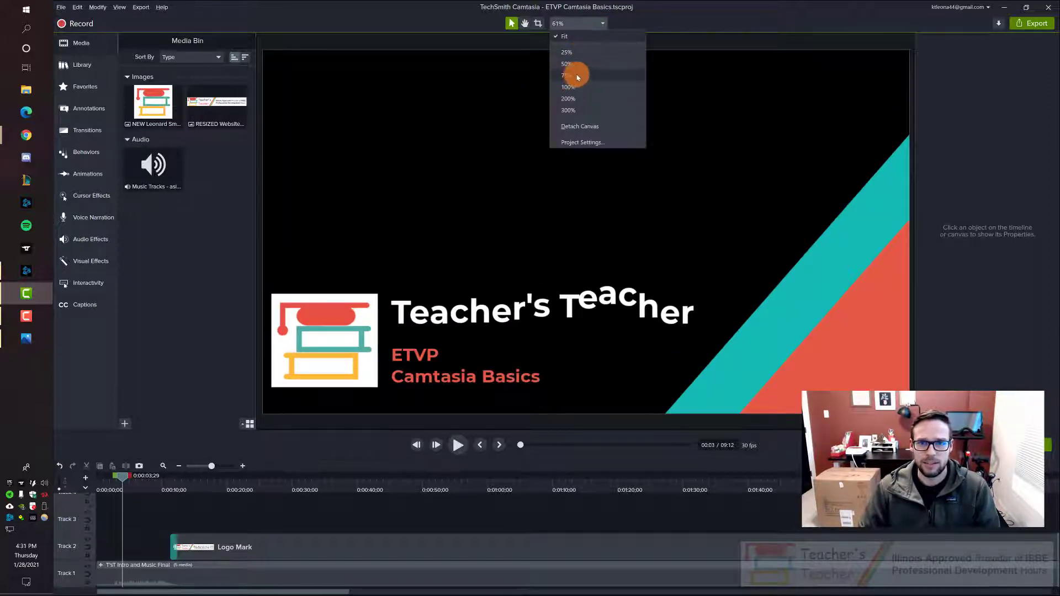
pyautogui.click(577, 77)
pyautogui.click(603, 23)
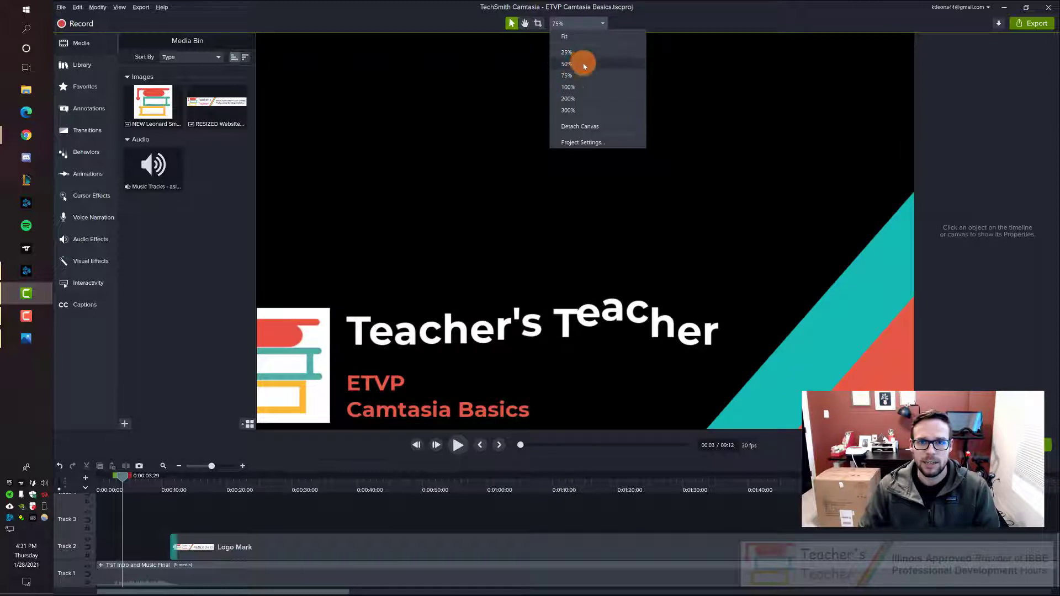
pyautogui.click(580, 64)
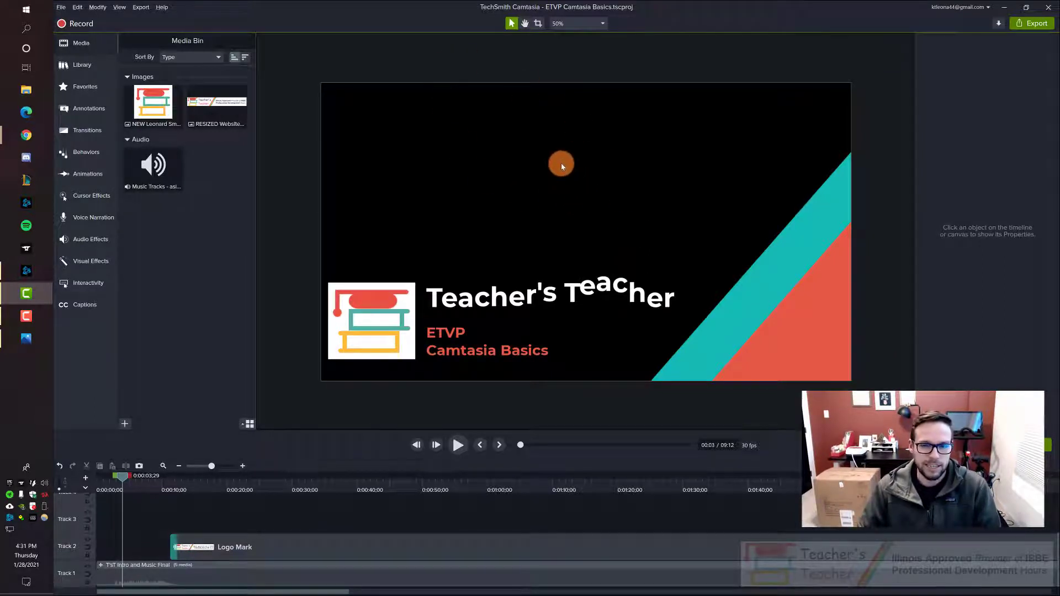
# Step: Open the project settings and choose 4K UHD (3840x2160) as the canvas dimensions
pyautogui.rightClick(561, 163)
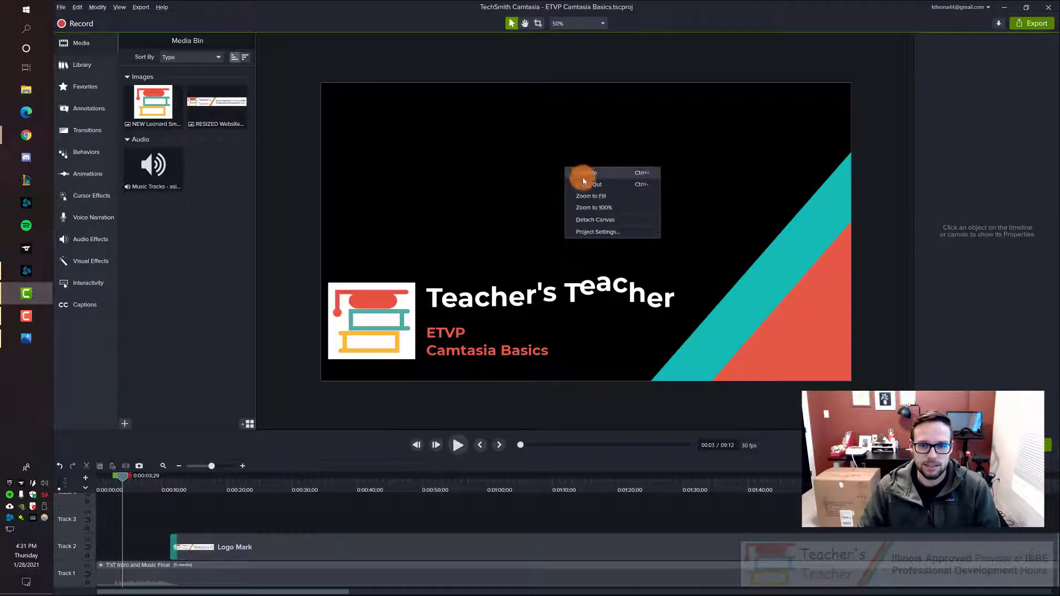
pyautogui.click(602, 234)
pyautogui.moveTo(596, 216); pyautogui.dragTo(595, 156)
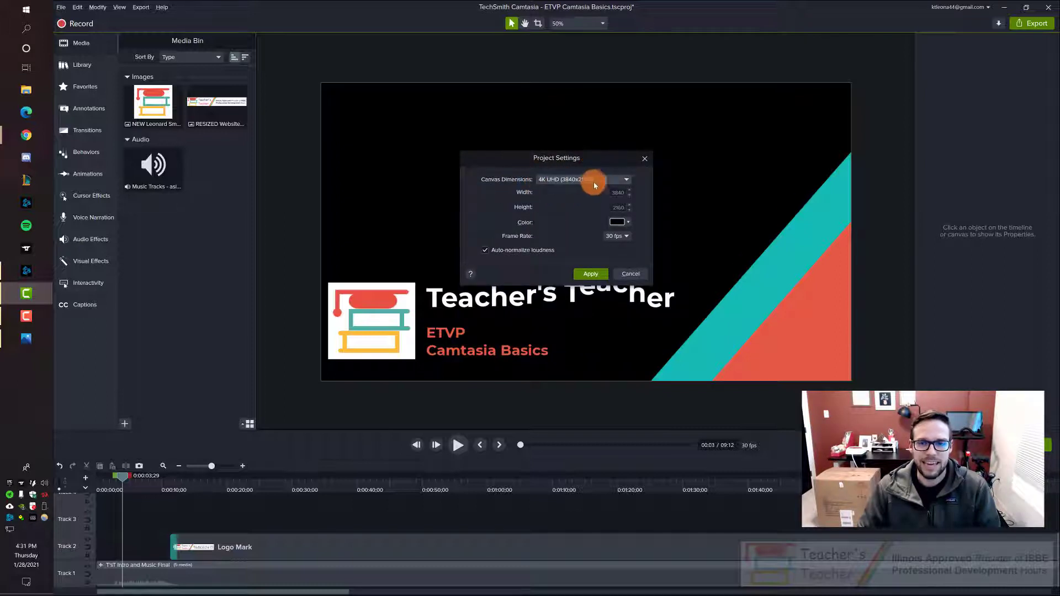
pyautogui.click(594, 181)
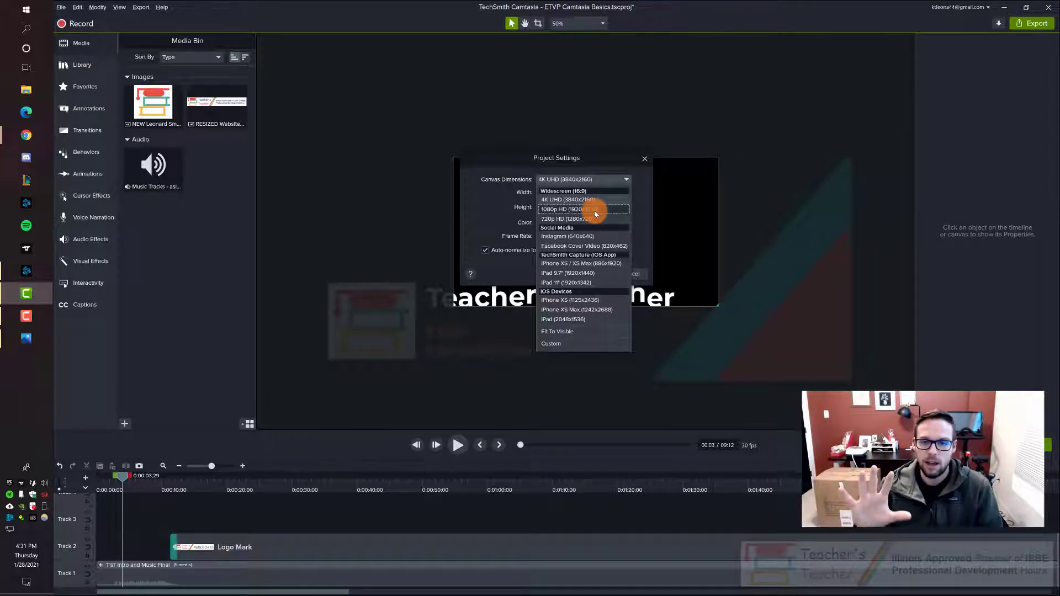
pyautogui.click(596, 200)
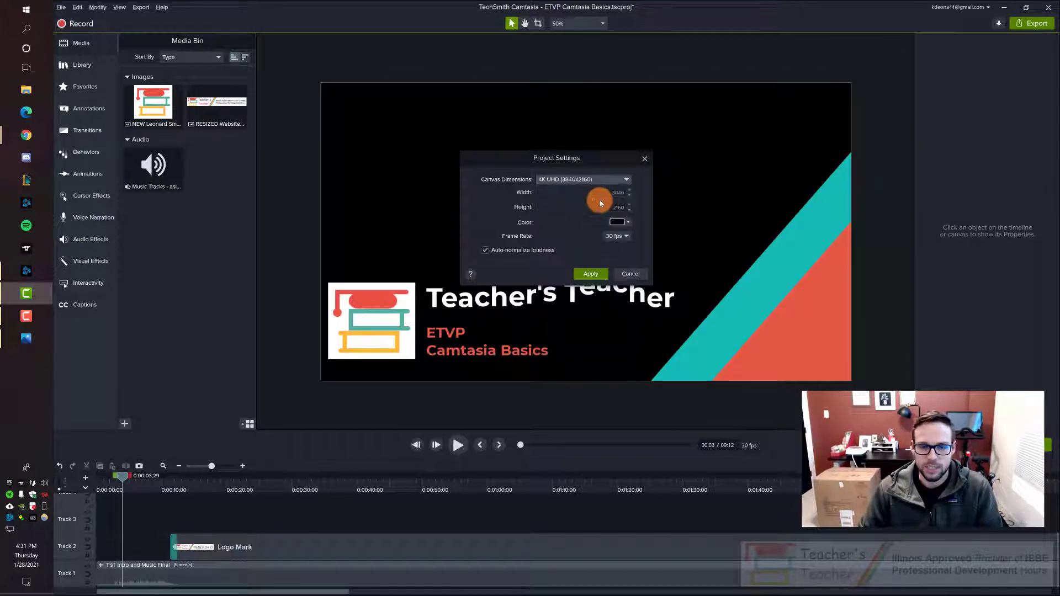
pyautogui.moveTo(597, 164); pyautogui.dragTo(602, 171)
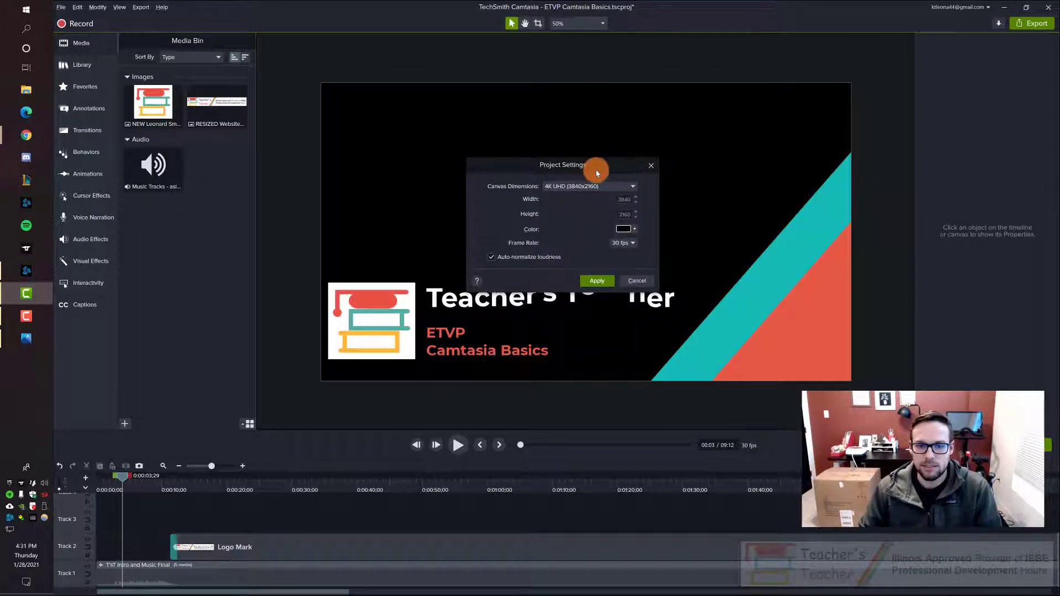
# Step: Choose a 30 fps frame rate, look at the canvas color options and apply the project settings
pyautogui.click(624, 243)
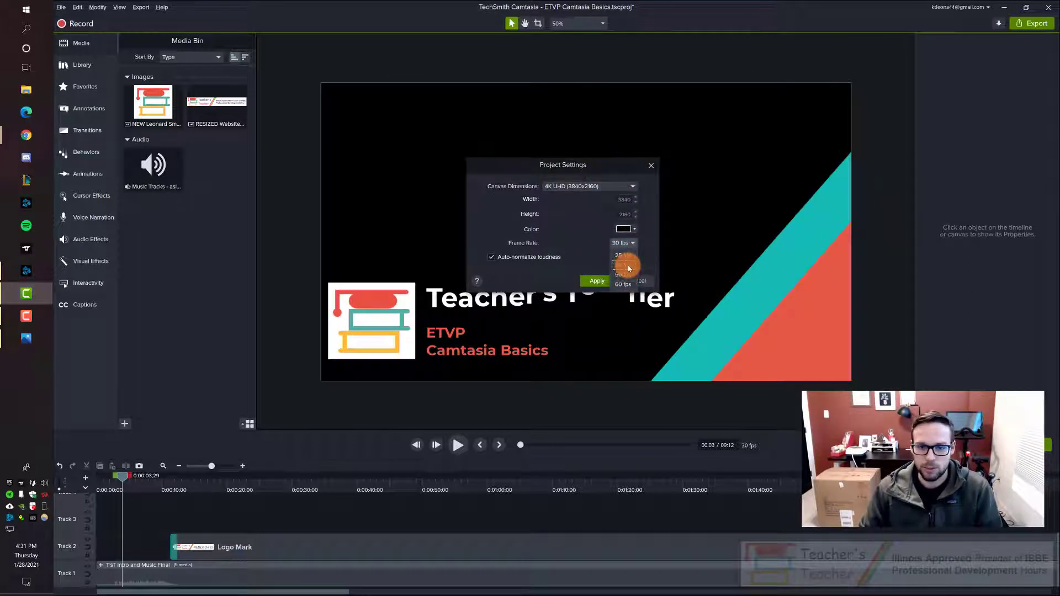
pyautogui.click(625, 266)
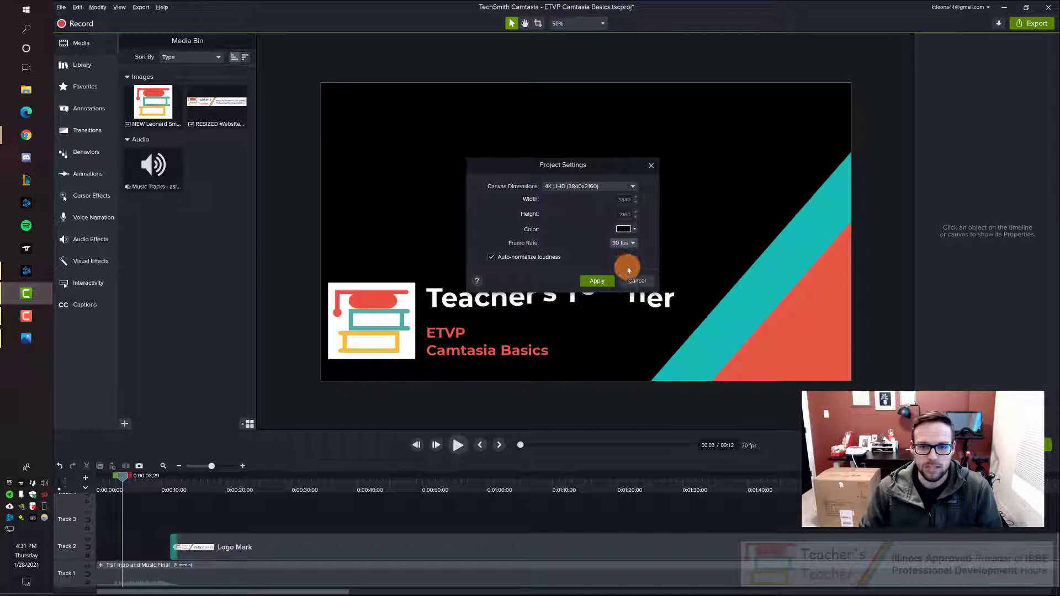
pyautogui.click(634, 228)
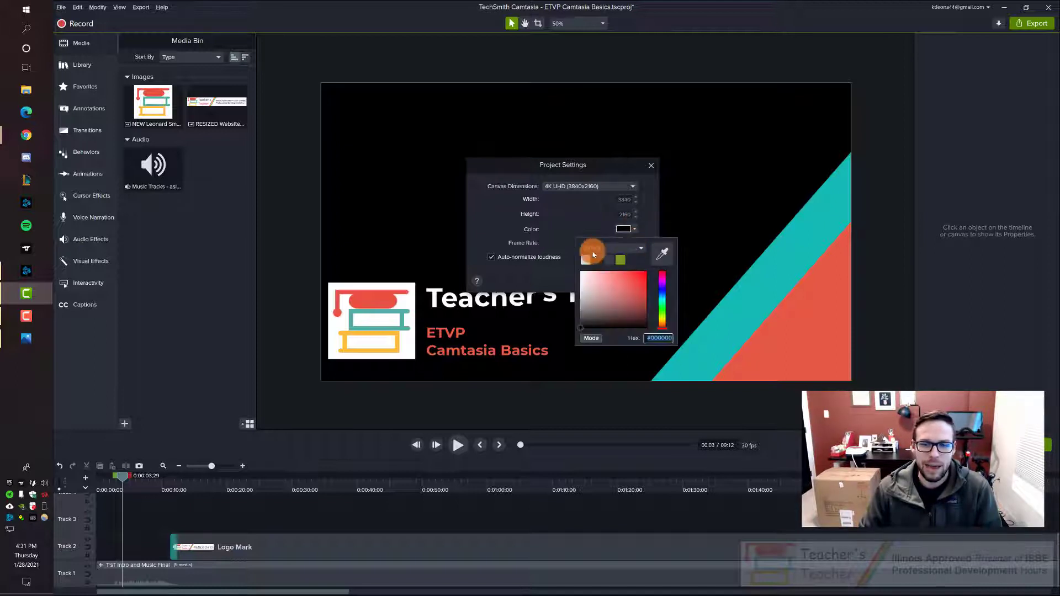
pyautogui.click(646, 225)
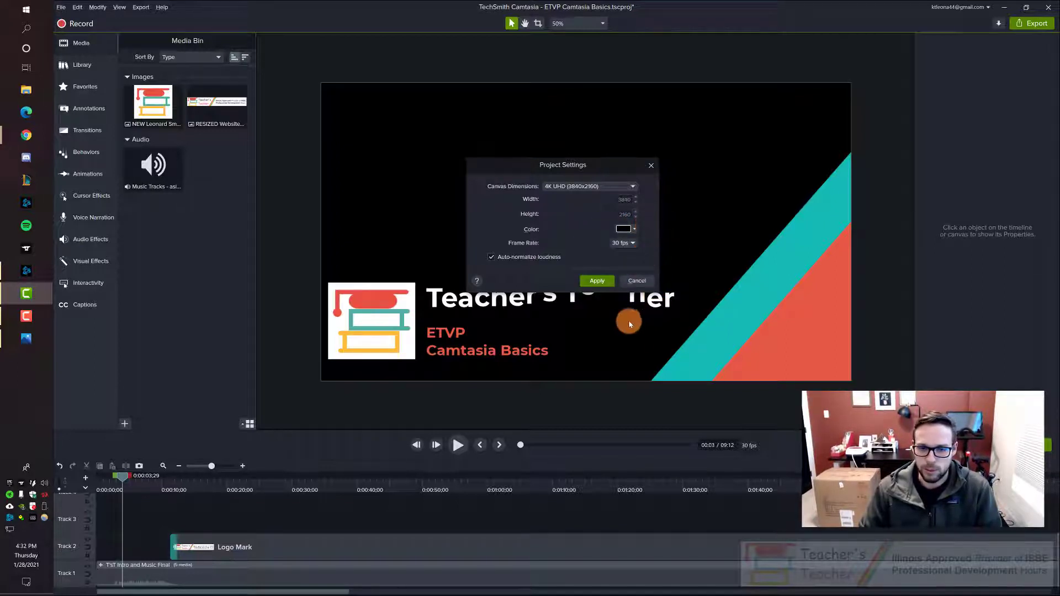
pyautogui.click(595, 282)
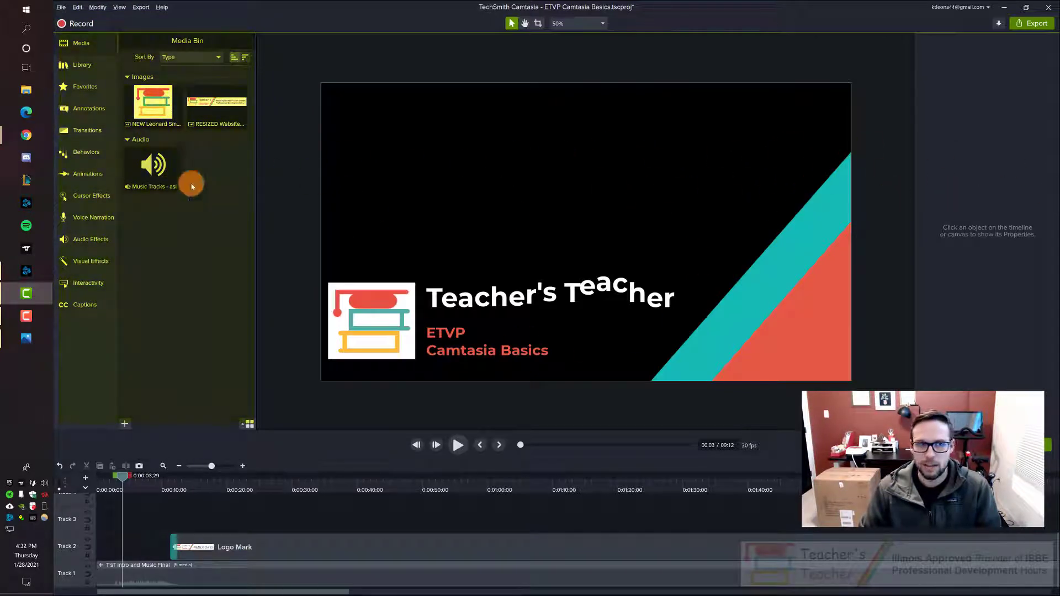
# Step: Tour the Library, Favorites, Annotations, Transitions, Media and Behaviors collections to examine the assets and effects they offer
pyautogui.click(95, 70)
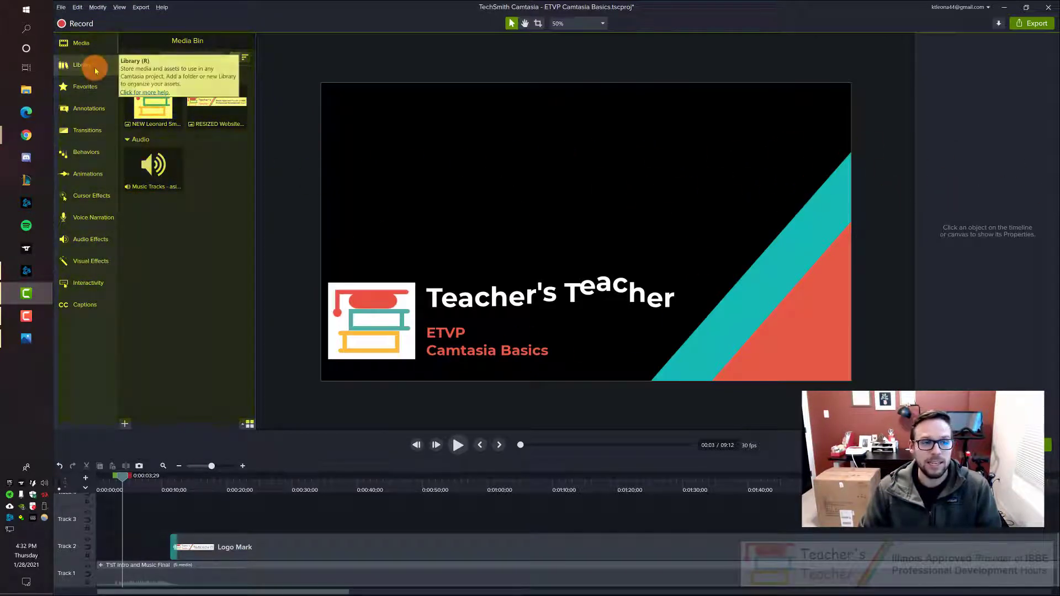
pyautogui.click(94, 88)
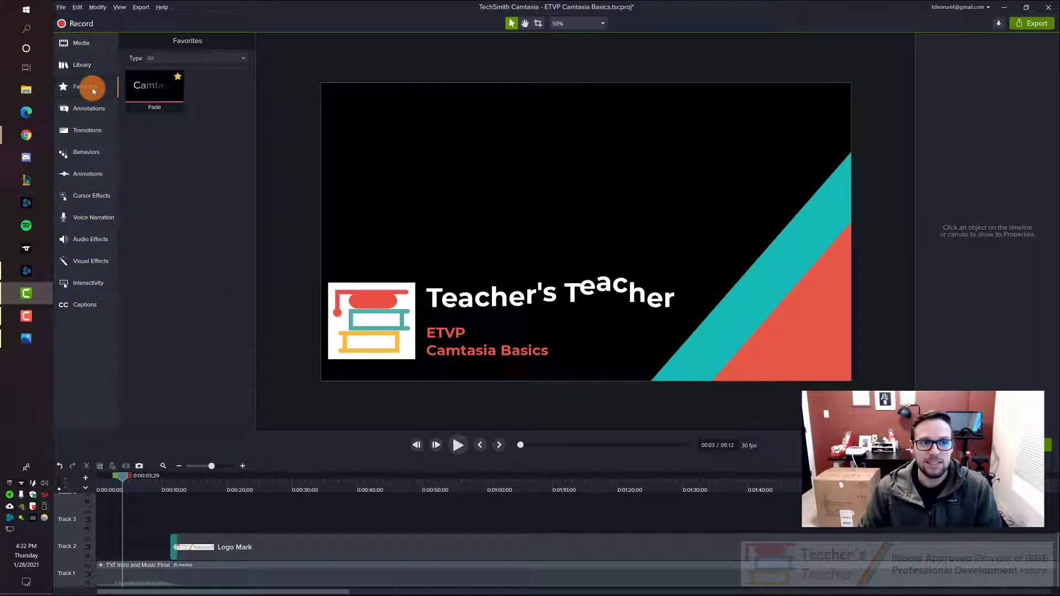
pyautogui.click(90, 113)
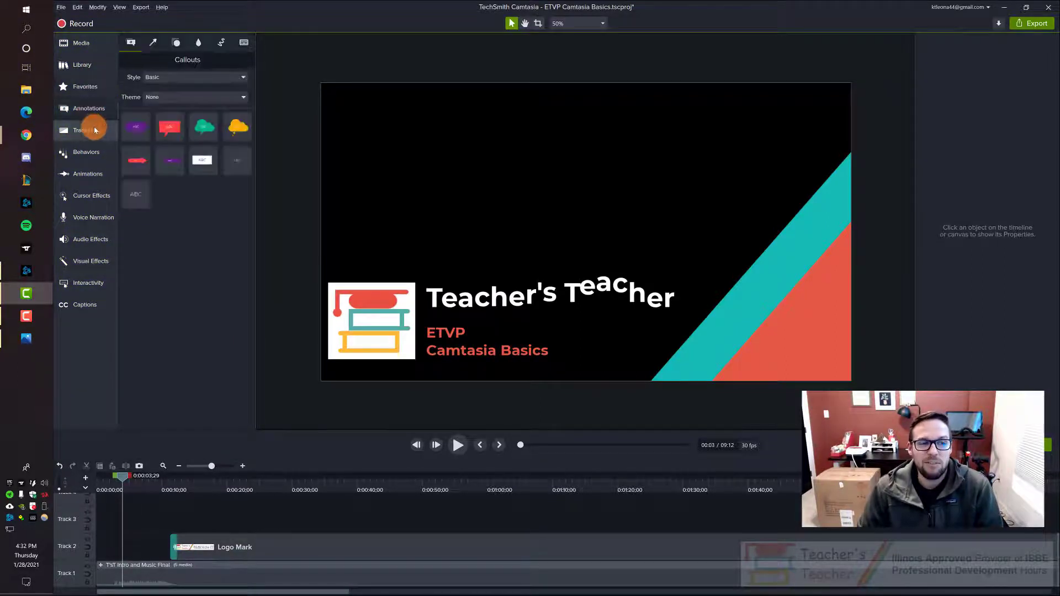
pyautogui.click(93, 132)
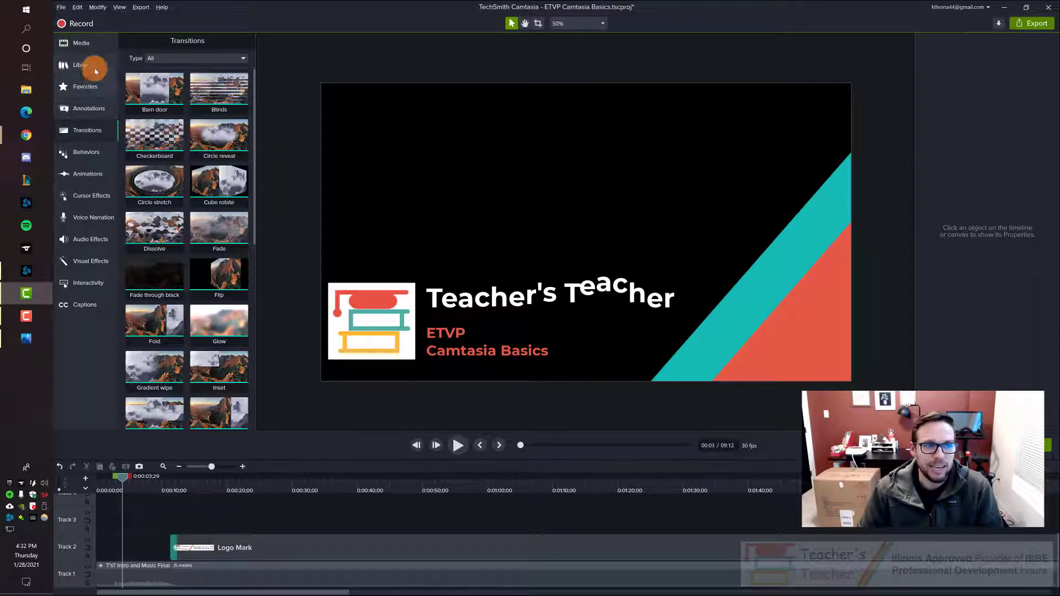
pyautogui.click(95, 45)
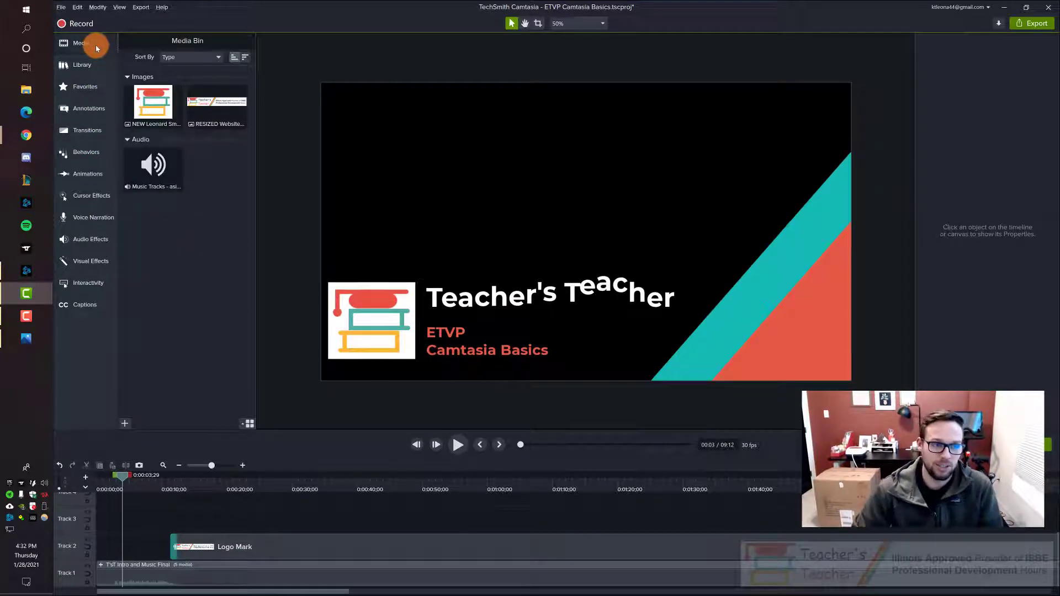
pyautogui.click(88, 132)
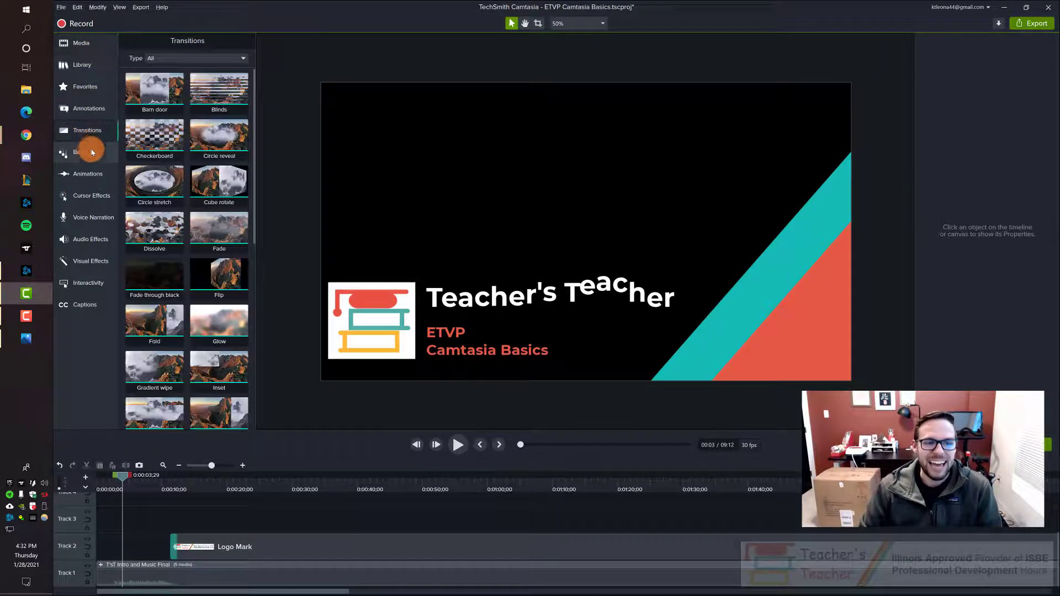
pyautogui.click(88, 152)
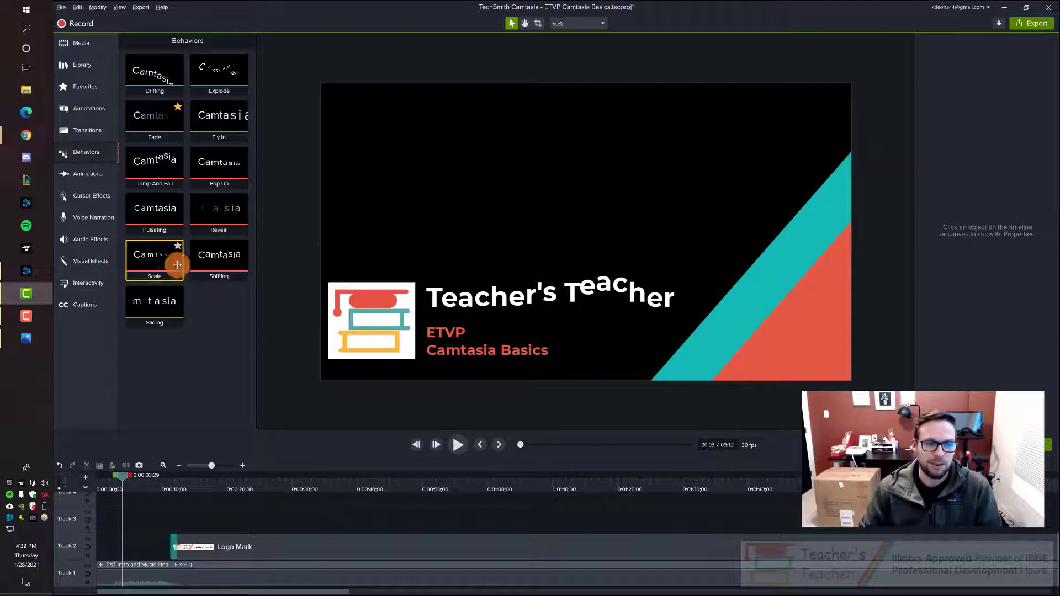
# Step: Select the Logo Mark clip at about 0:19 and examine the Zoom-n-Pan, Animations and Behaviors presets
pyautogui.moveTo(206, 482); pyautogui.dragTo(226, 478)
pyautogui.click(269, 542)
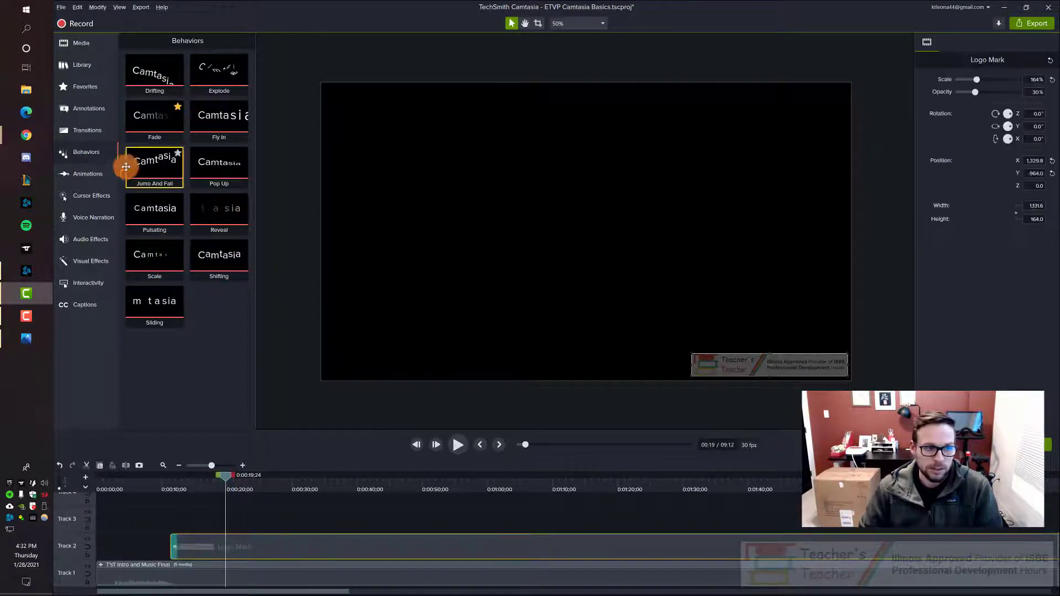
pyautogui.click(86, 184)
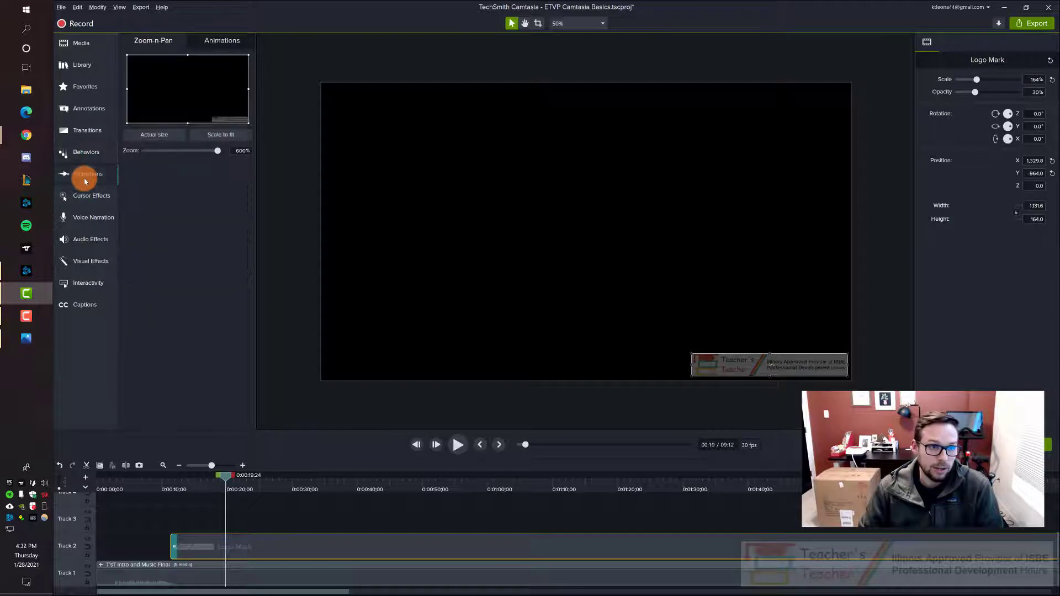
pyautogui.click(223, 43)
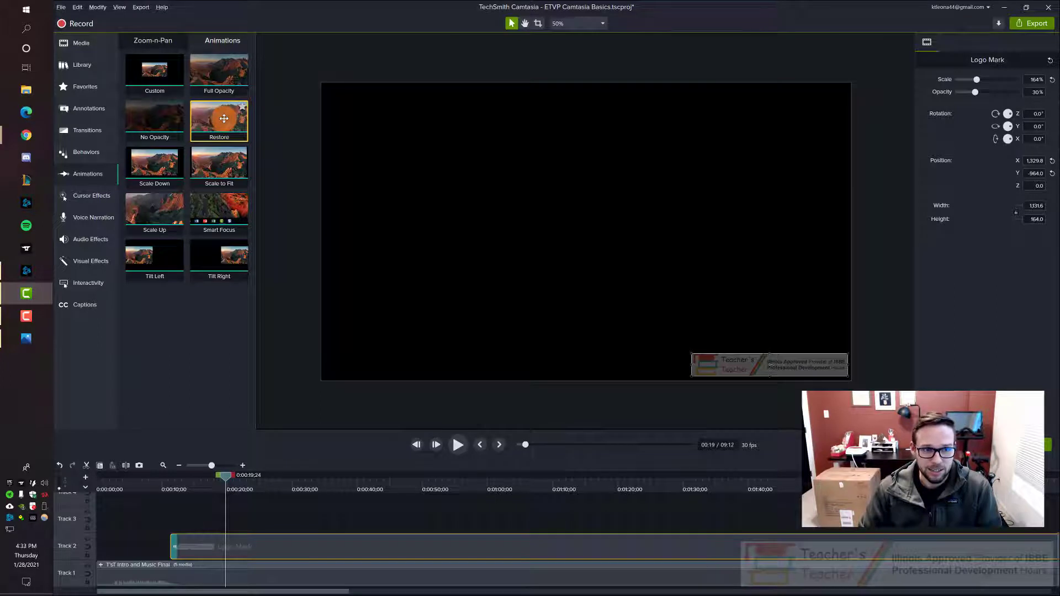
pyautogui.moveTo(232, 123); pyautogui.dragTo(210, 199)
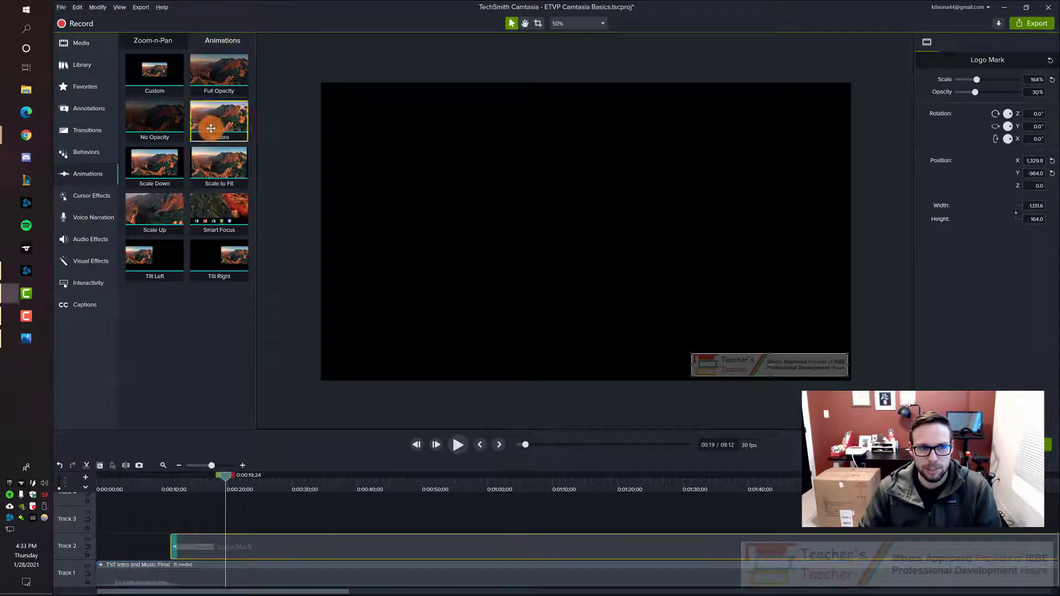
pyautogui.click(88, 155)
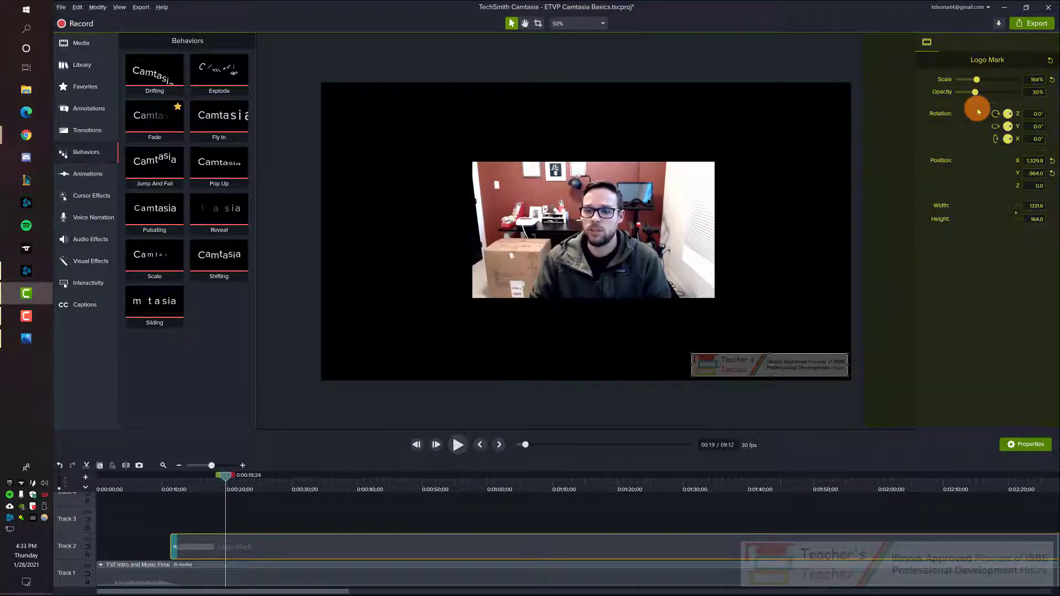
# Step: Deselect the Logo Mark clip, move the playhead to about 0:21 and reselect the clip to examine its properties
pyautogui.click(335, 516)
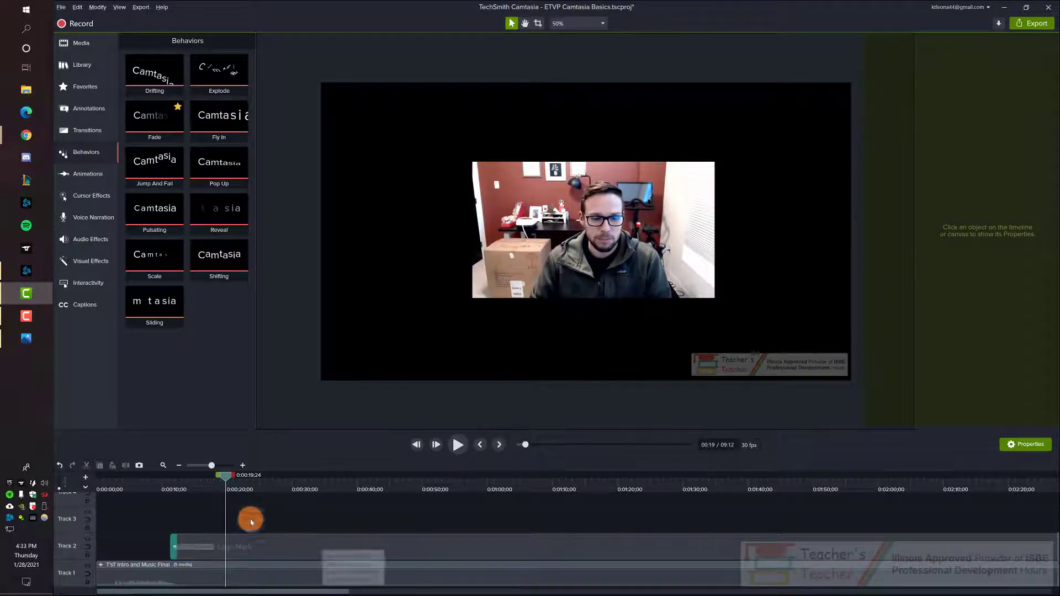
pyautogui.moveTo(226, 476); pyautogui.dragTo(234, 475)
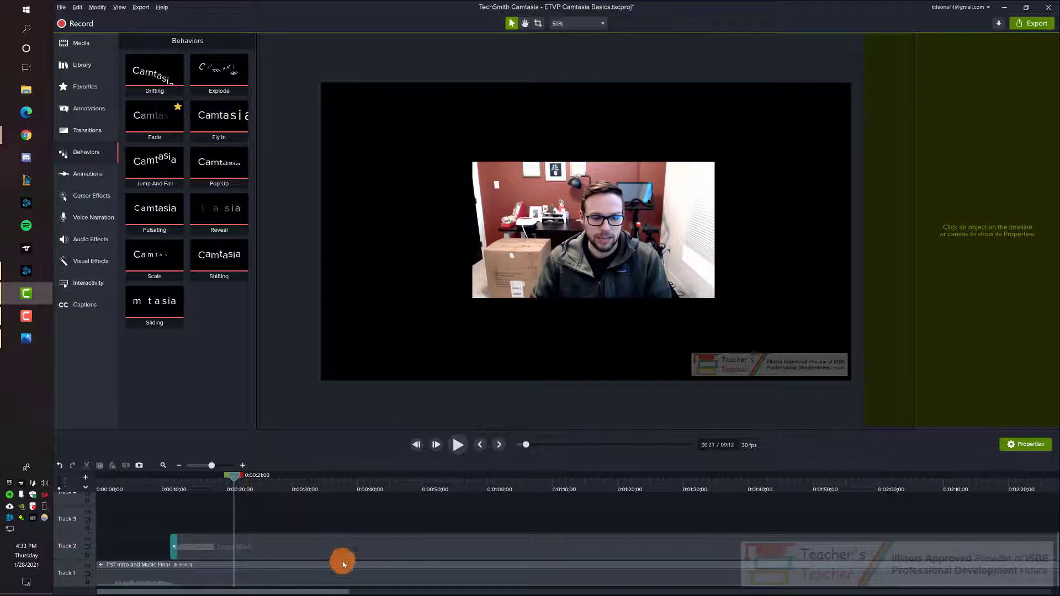
pyautogui.click(465, 547)
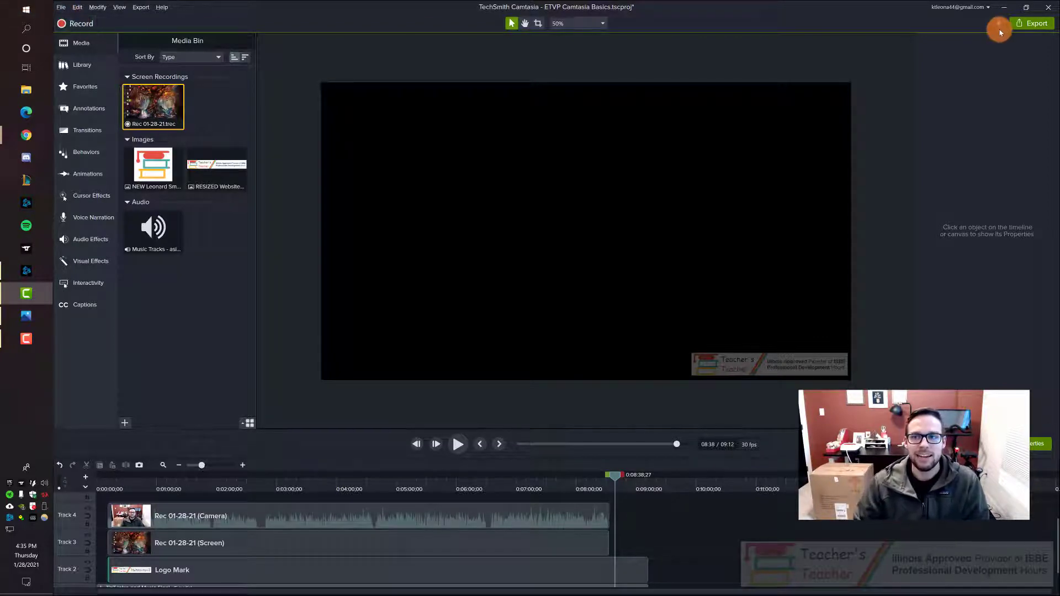
# Step: Switch to the desktop and open the saved screenshot of the recording controls
pyautogui.click(1008, 14)
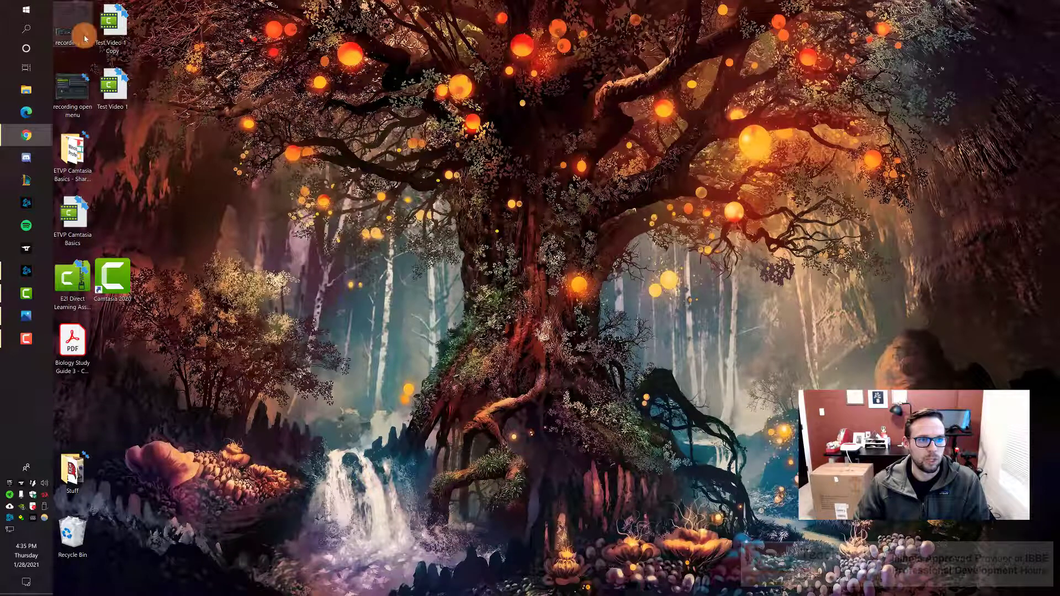
pyautogui.doubleClick(83, 34)
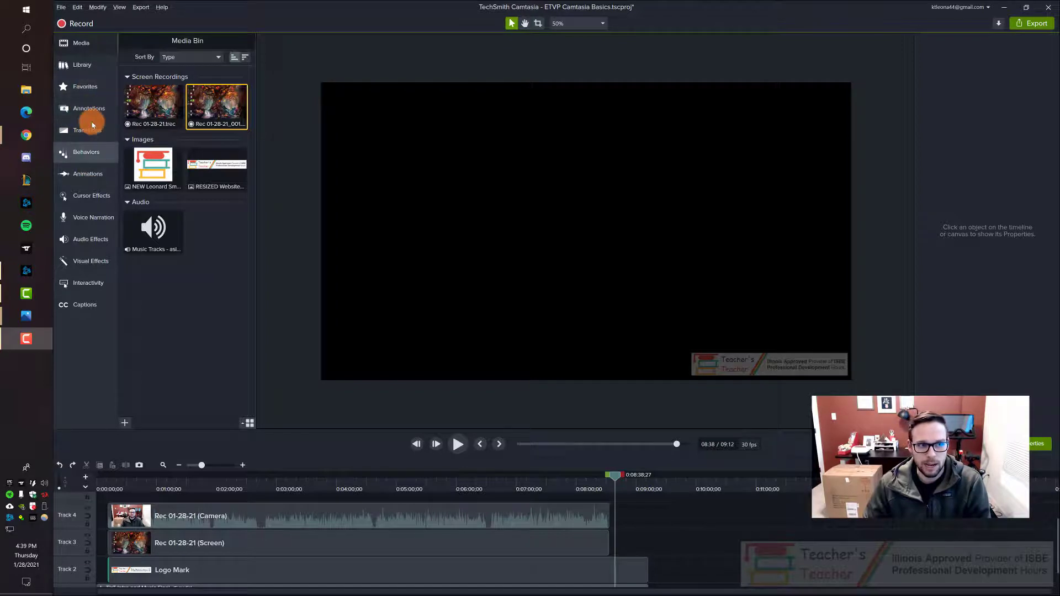
# Step: Add the Rec 01-28-21_001 screen recording from the media bin to Tracks 3 and 4, directly after the first recording
pyautogui.click(89, 47)
pyautogui.click(94, 45)
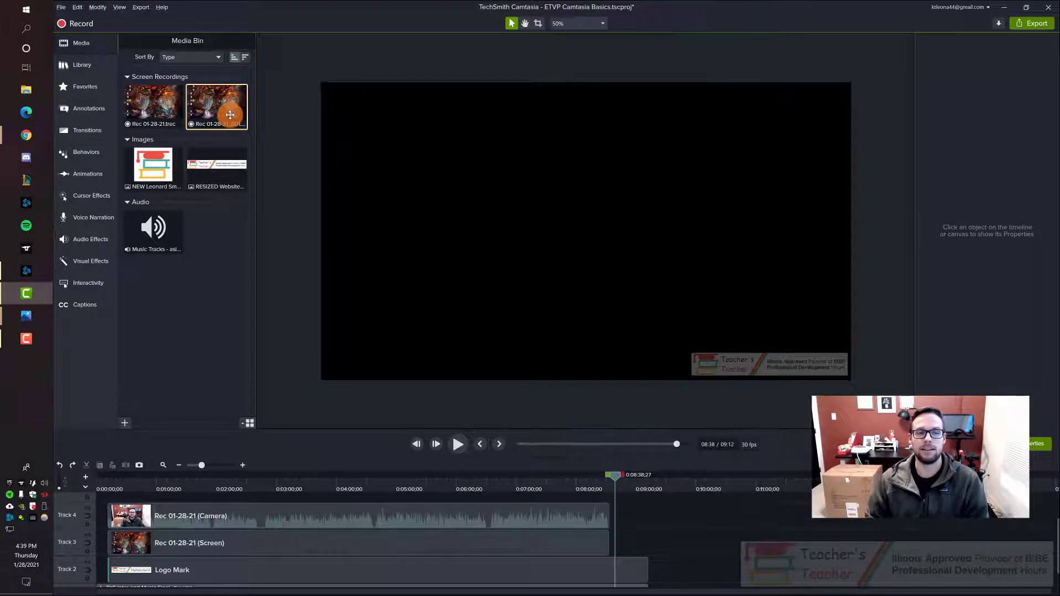
pyautogui.moveTo(192, 105); pyautogui.dragTo(629, 479)
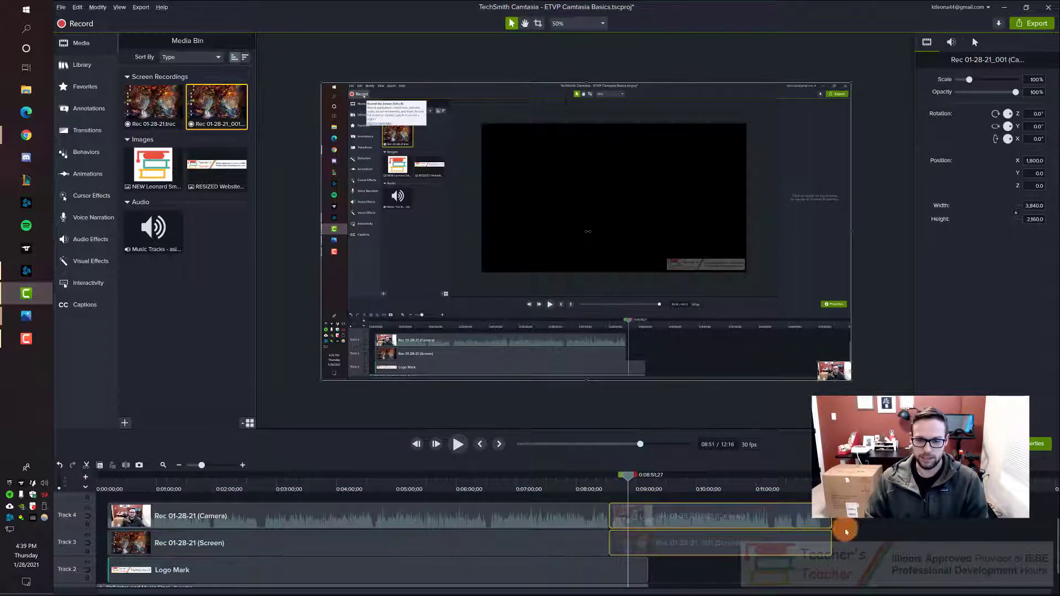
# Step: Select the new recording's camera clip on Track 4 and screen clip on Track 3 separately to examine each one
pyautogui.click(855, 550)
pyautogui.click(786, 515)
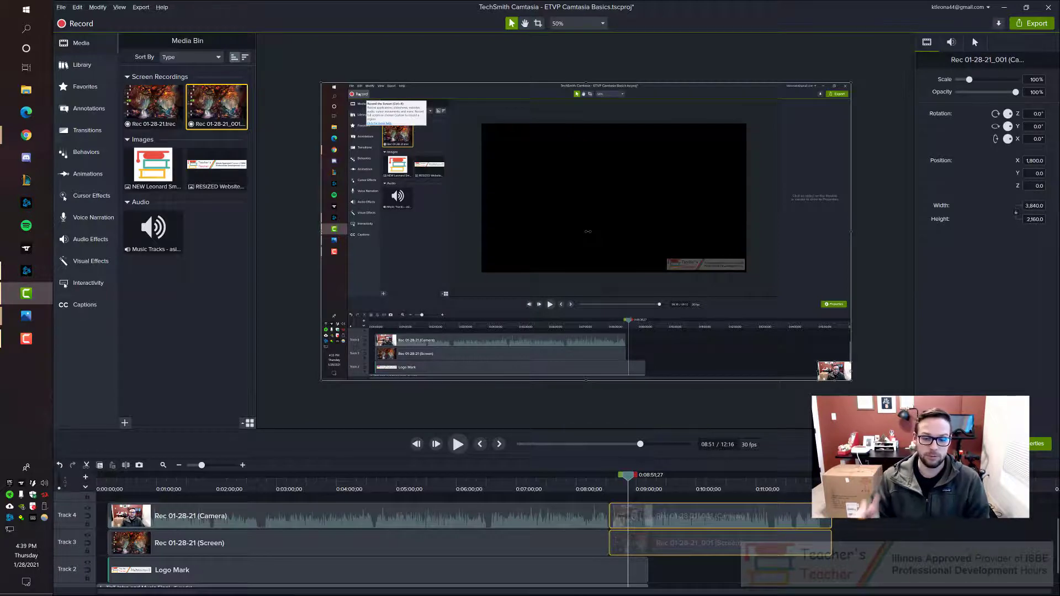
pyautogui.click(725, 544)
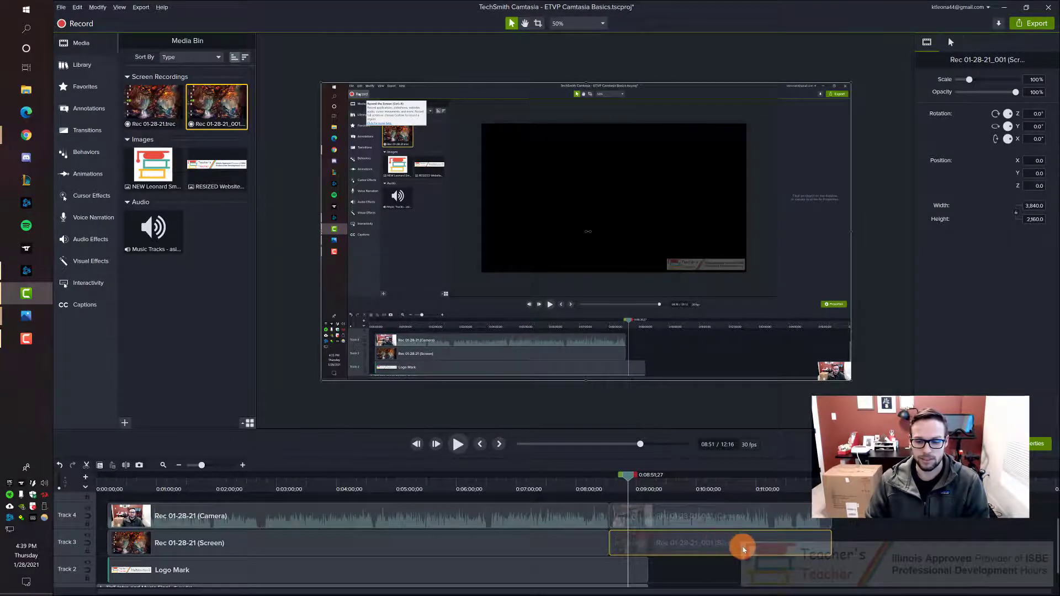
pyautogui.click(738, 516)
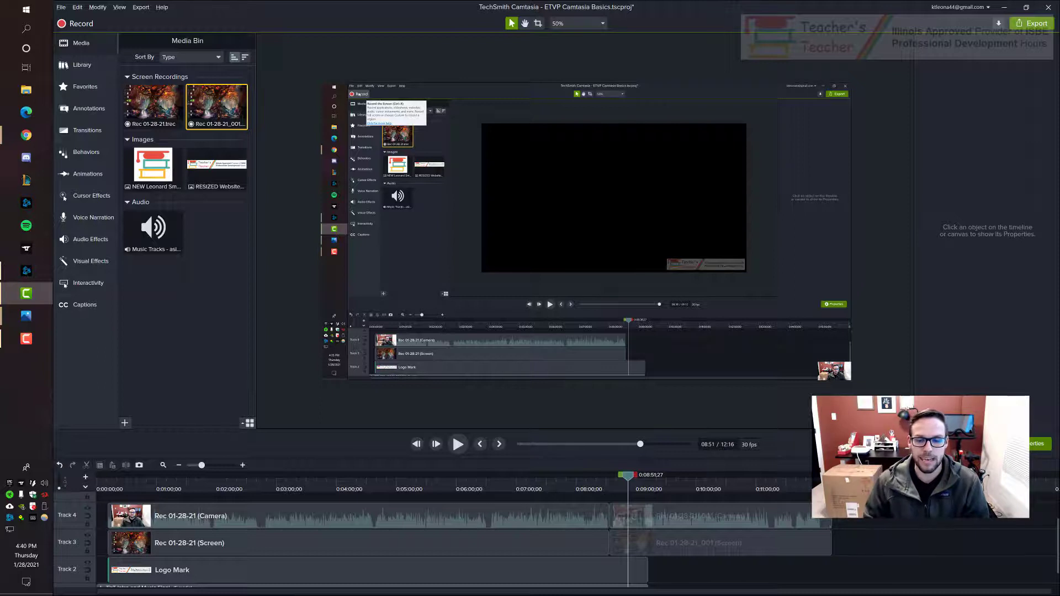
# Step: Enlarge the timeline area and select the second recording's camera clip on Track 4 with the playhead at about 9:22
pyautogui.moveTo(499, 429); pyautogui.dragTo(513, 343)
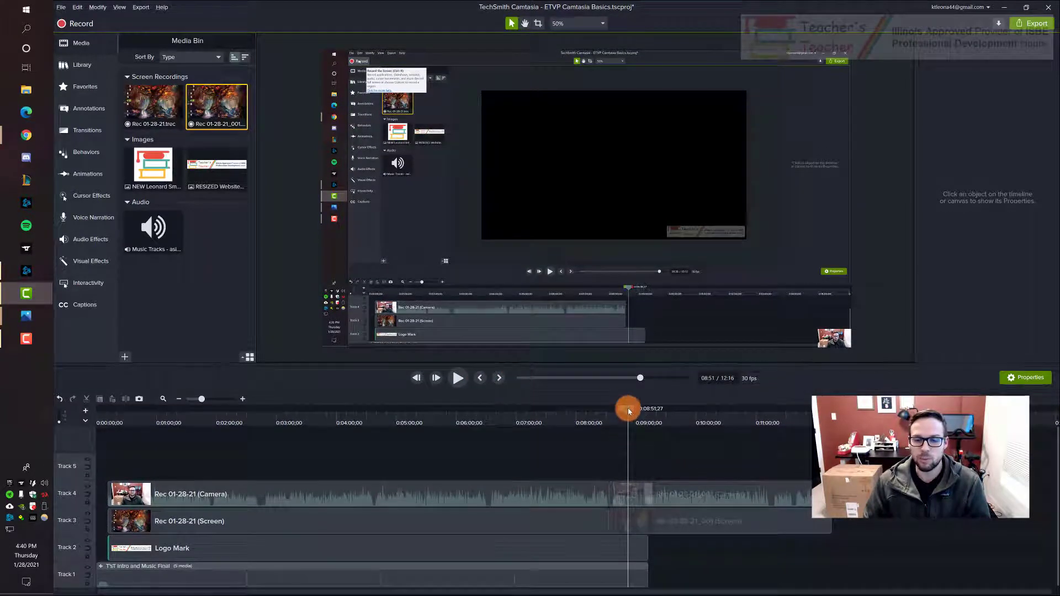
pyautogui.moveTo(628, 410); pyautogui.dragTo(658, 404)
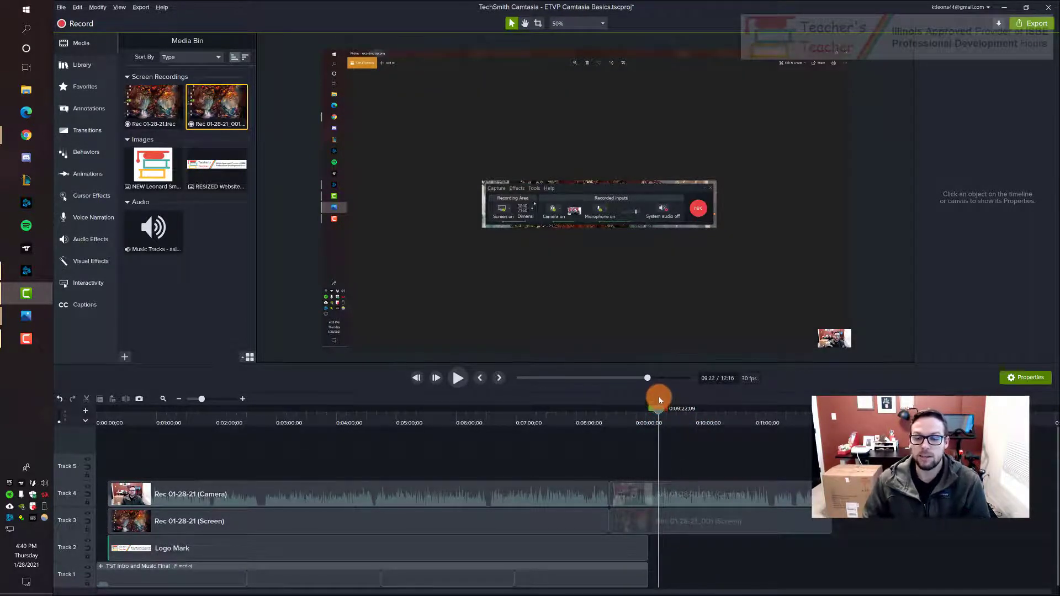
pyautogui.click(715, 498)
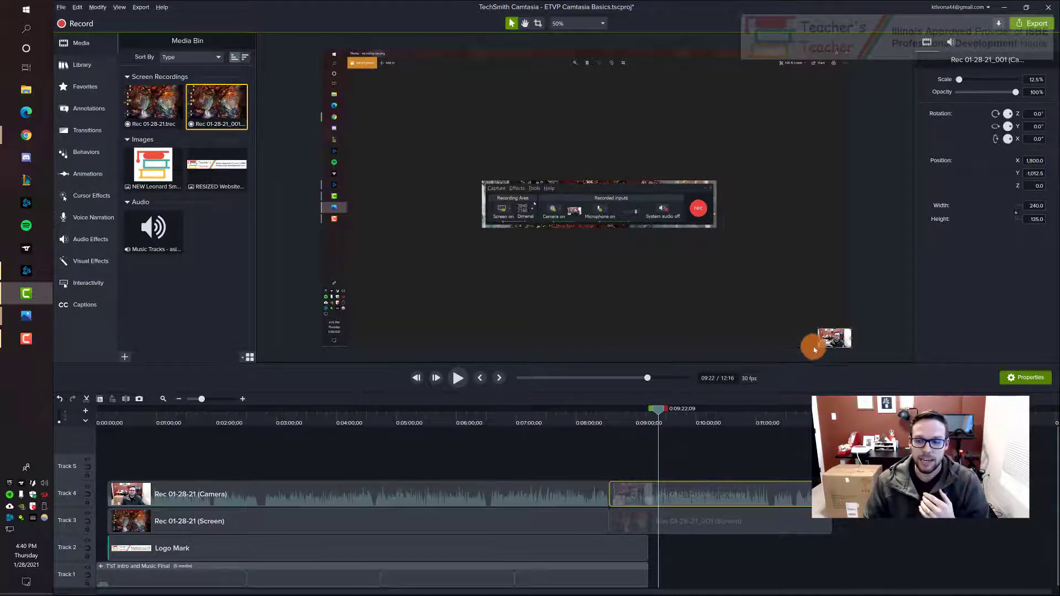
# Step: Enlarge the second recording's camera clip on the canvas to about 36% scale and position it in the canvas's lower-right corner
pyautogui.moveTo(828, 343); pyautogui.dragTo(794, 328)
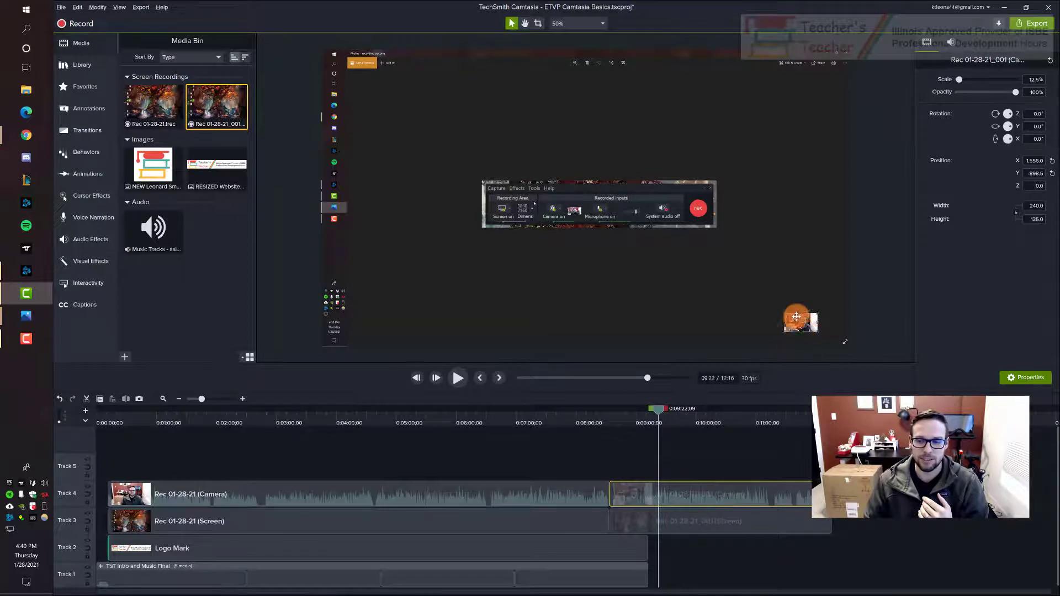
pyautogui.moveTo(785, 314); pyautogui.dragTo(703, 272)
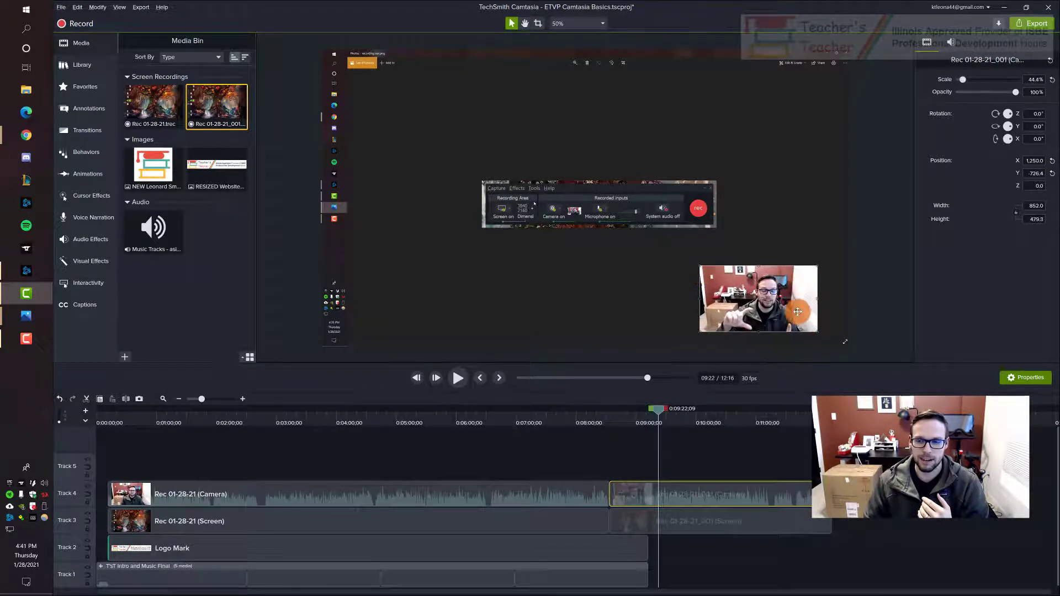
pyautogui.moveTo(797, 313); pyautogui.dragTo(820, 319)
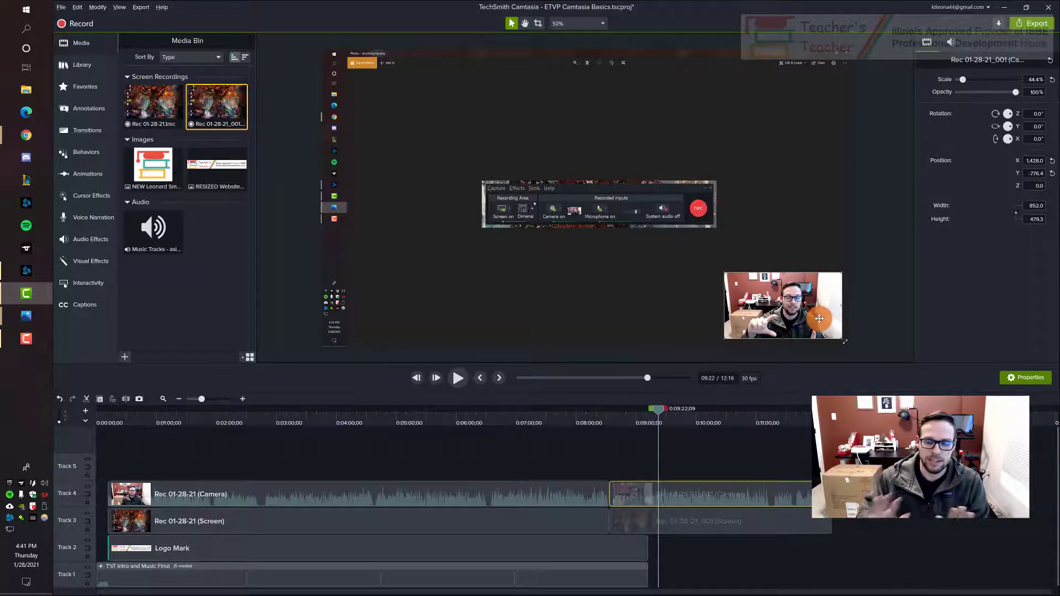
pyautogui.moveTo(793, 316); pyautogui.dragTo(790, 316)
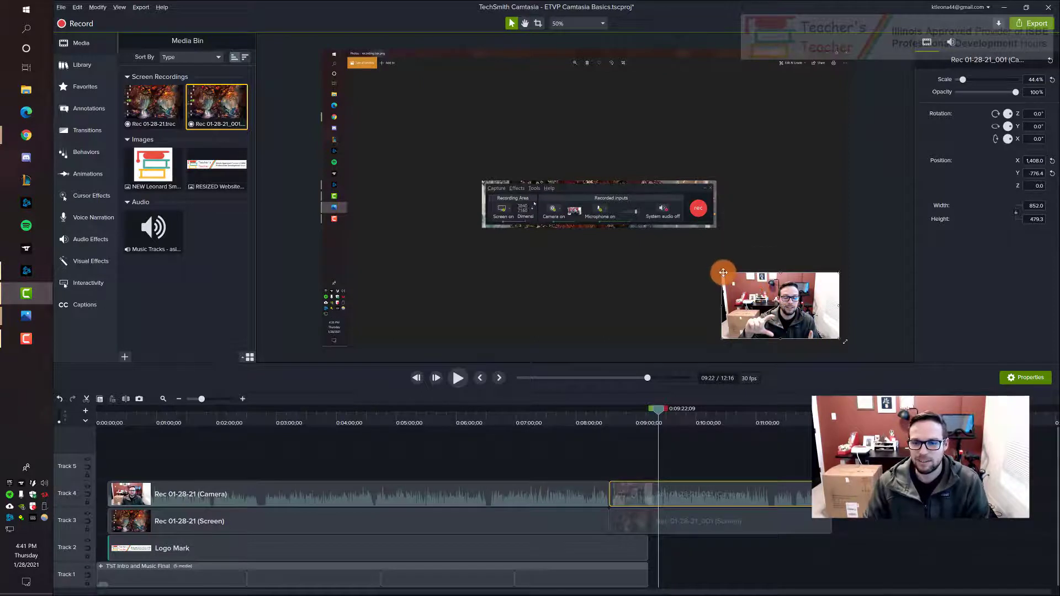
pyautogui.moveTo(722, 272); pyautogui.dragTo(744, 285)
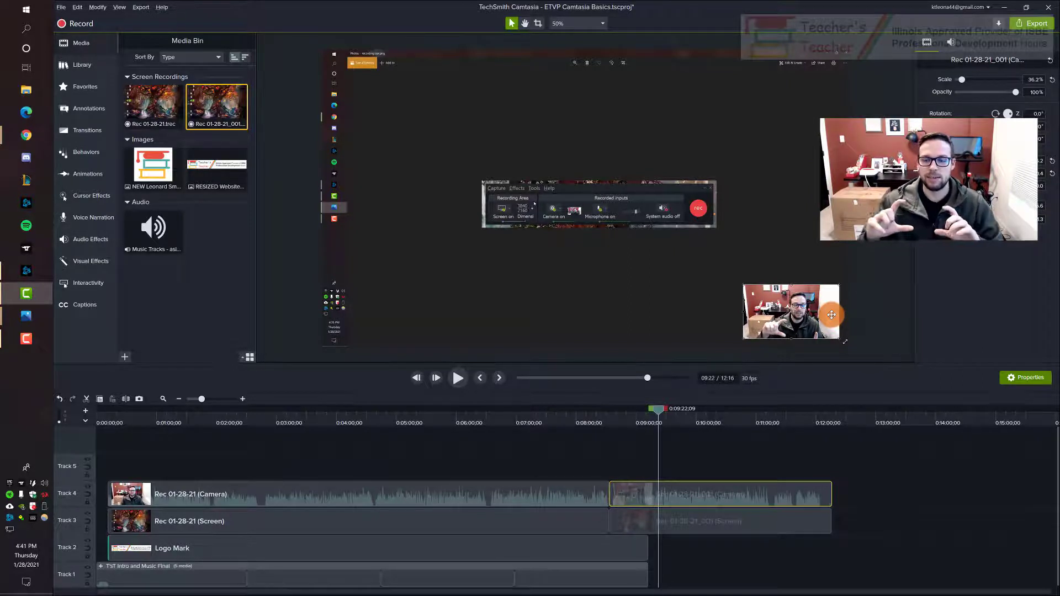
# Step: Separate the audio and video of the Rec 01-28-21_001 camera clip and select its video part on Track 4
pyautogui.rightClick(702, 495)
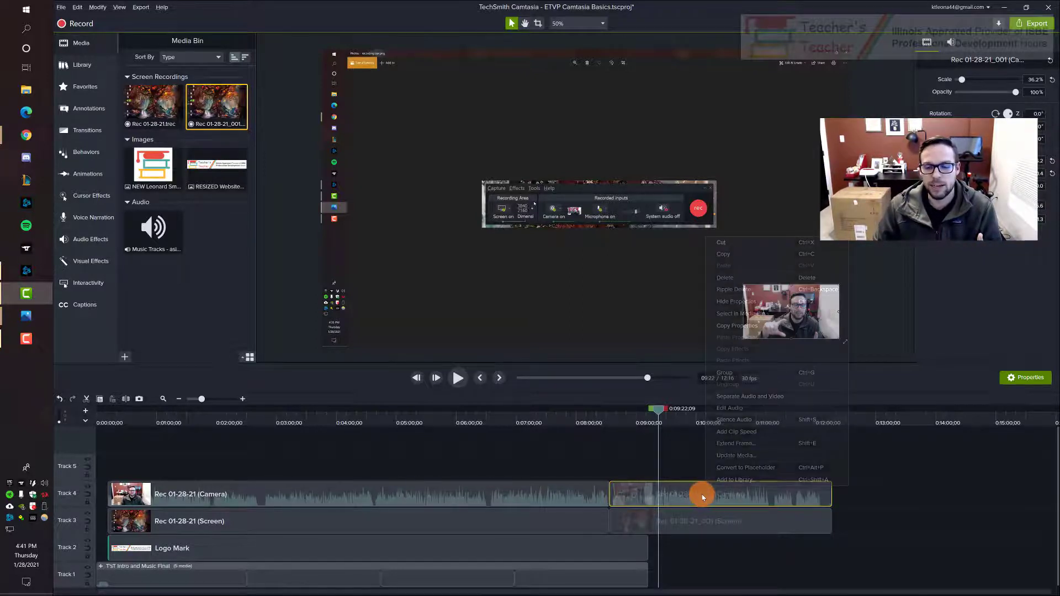
pyautogui.click(757, 398)
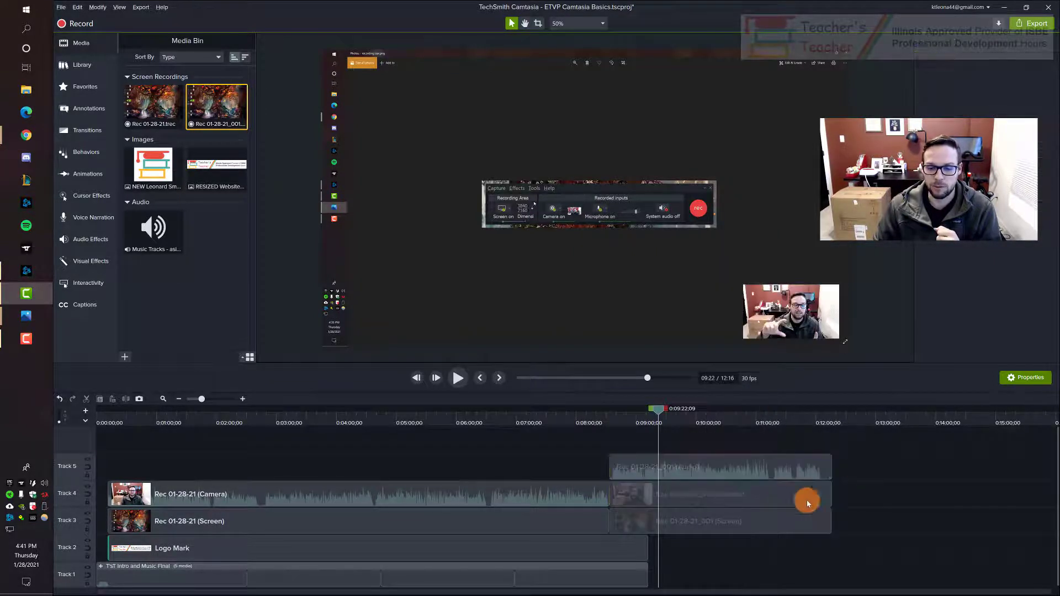
pyautogui.click(785, 493)
pyautogui.moveTo(820, 324)
pyautogui.mouseDown()
pyautogui.moveTo(803, 328)
pyautogui.moveTo(820, 324)
pyautogui.mouseUp()
pyautogui.click(751, 496)
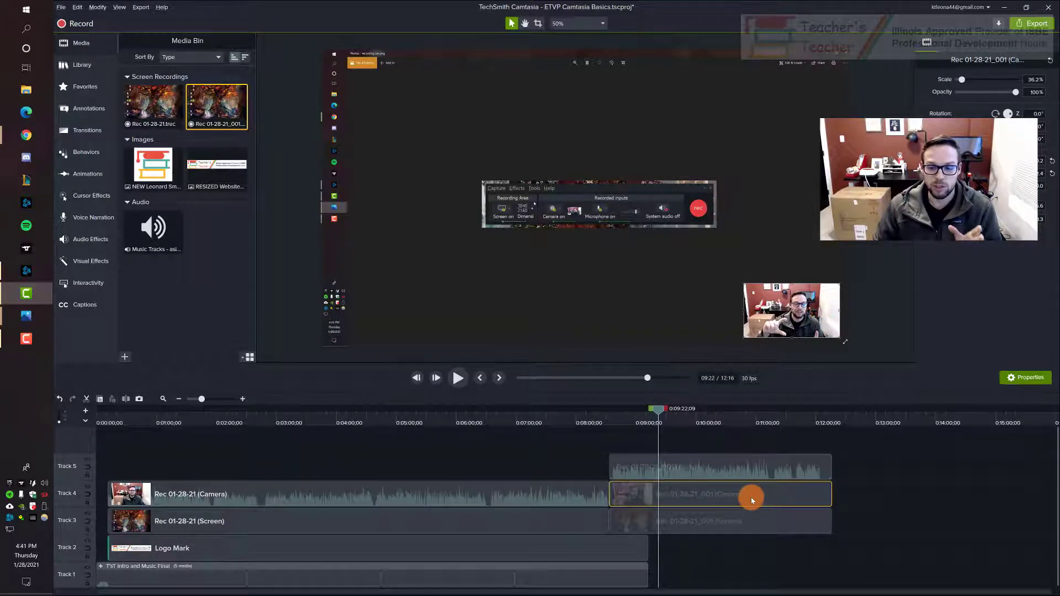
# Step: Select the separated audio clip on Track 5 and the first recording's camera clip on Track 4 to compare them
pyautogui.click(731, 465)
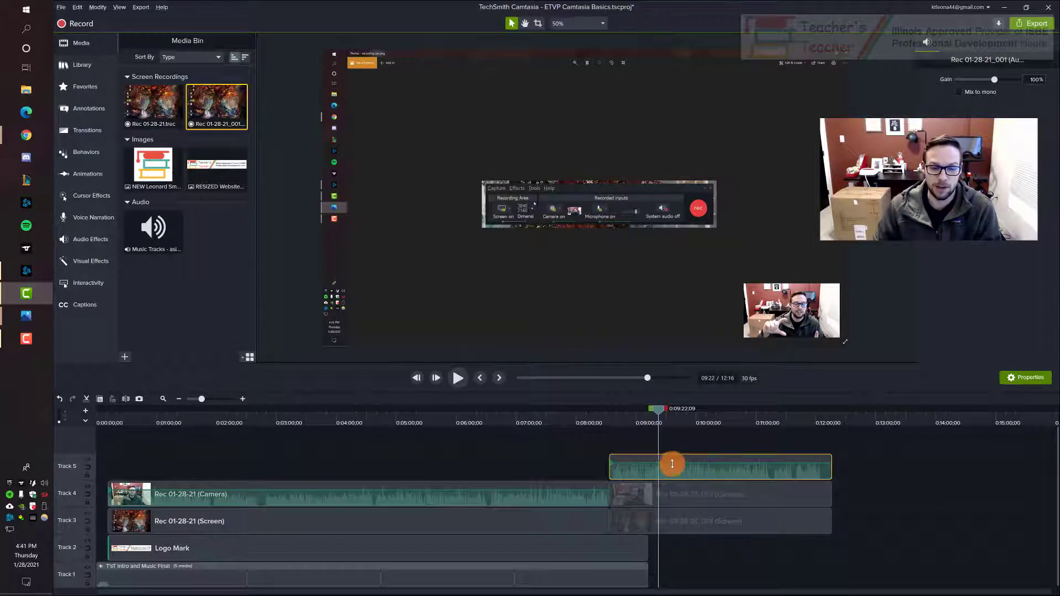
pyautogui.click(535, 460)
pyautogui.click(399, 498)
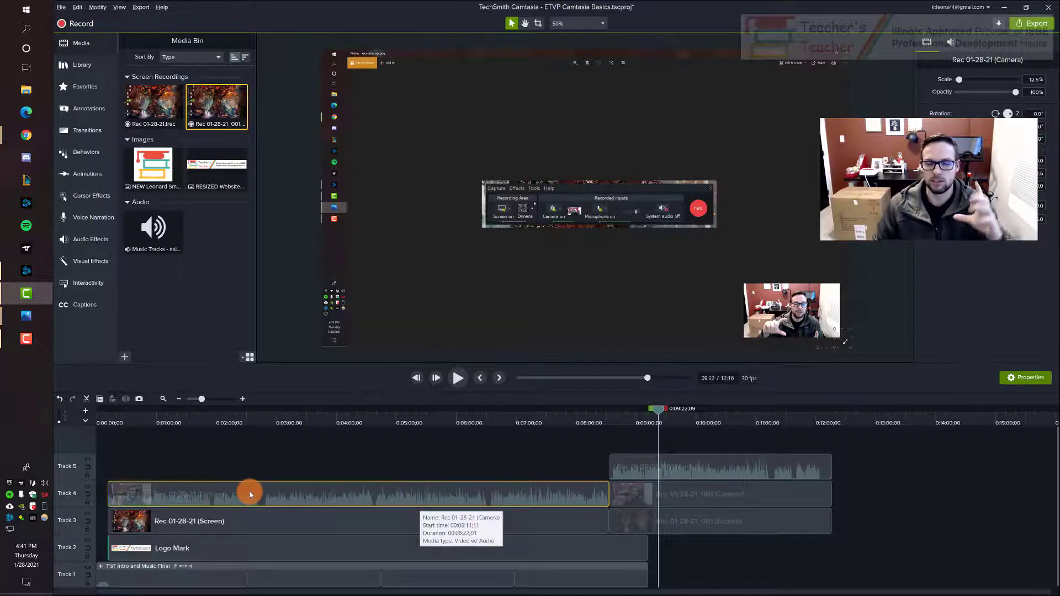
pyautogui.click(891, 498)
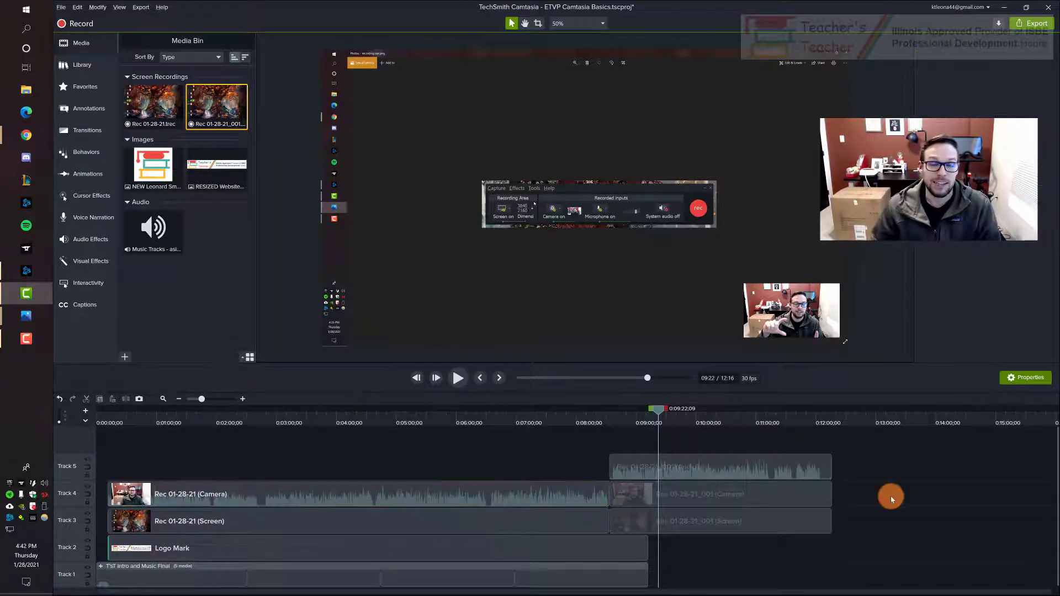
# Step: Scrub through both recordings and place the playhead at the silent pause in the second recording, at about 11:15
pyautogui.click(770, 416)
pyautogui.click(833, 448)
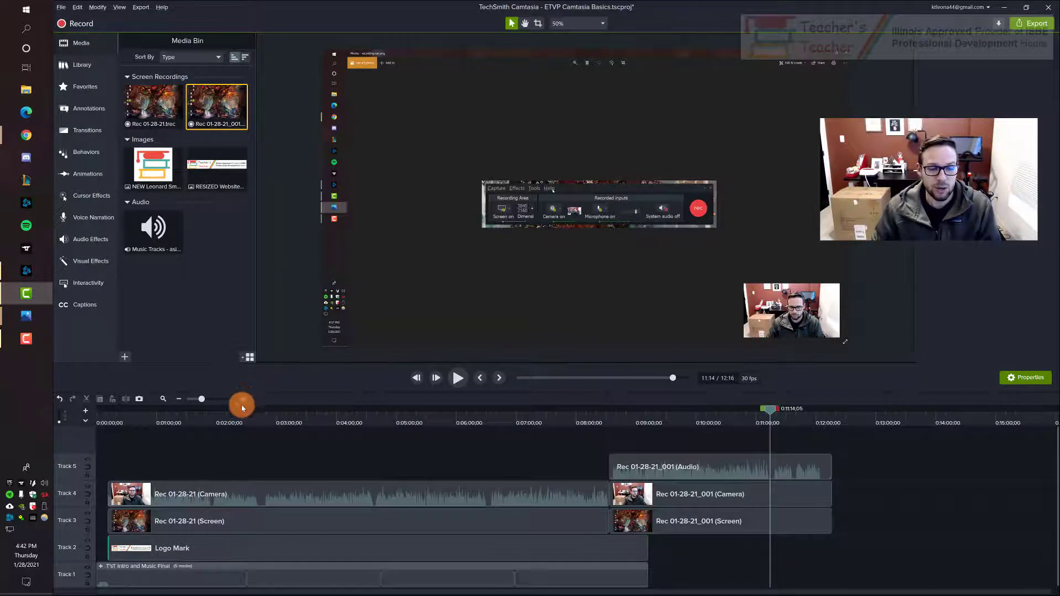
pyautogui.click(775, 413)
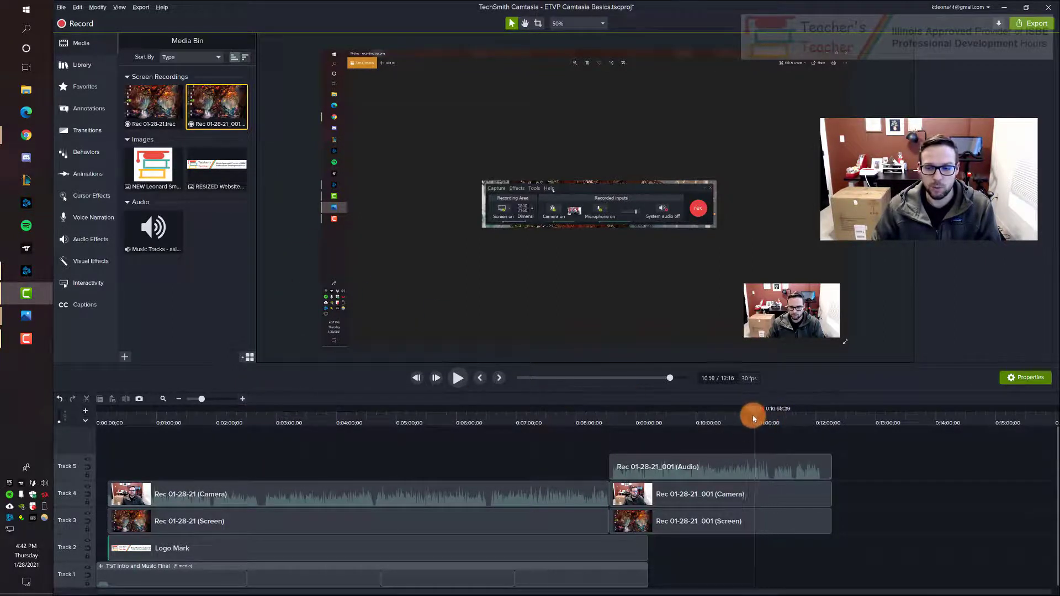
pyautogui.moveTo(739, 415); pyautogui.dragTo(427, 418)
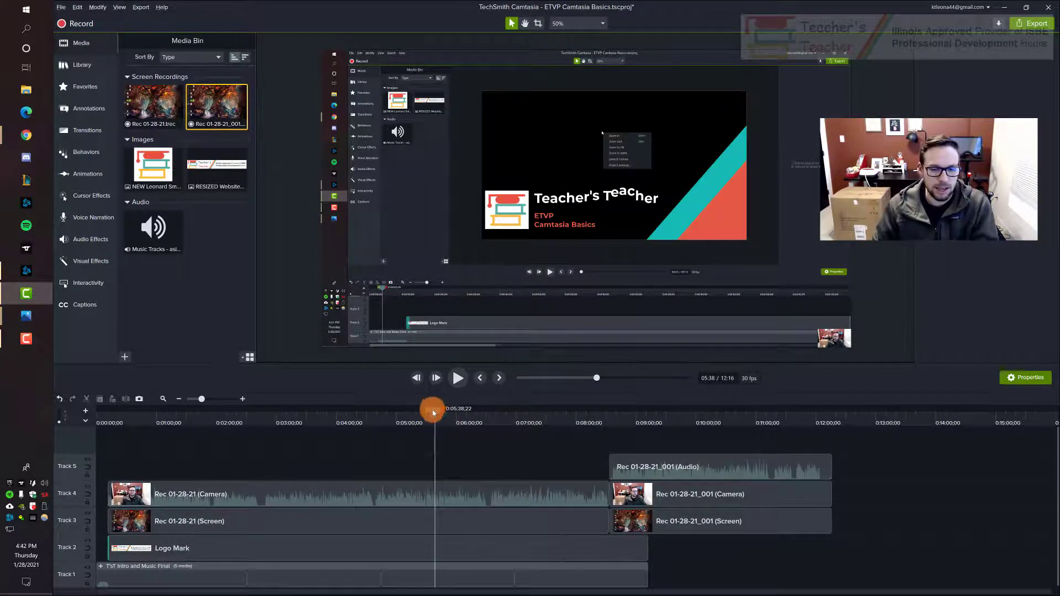
pyautogui.moveTo(433, 406); pyautogui.dragTo(769, 479)
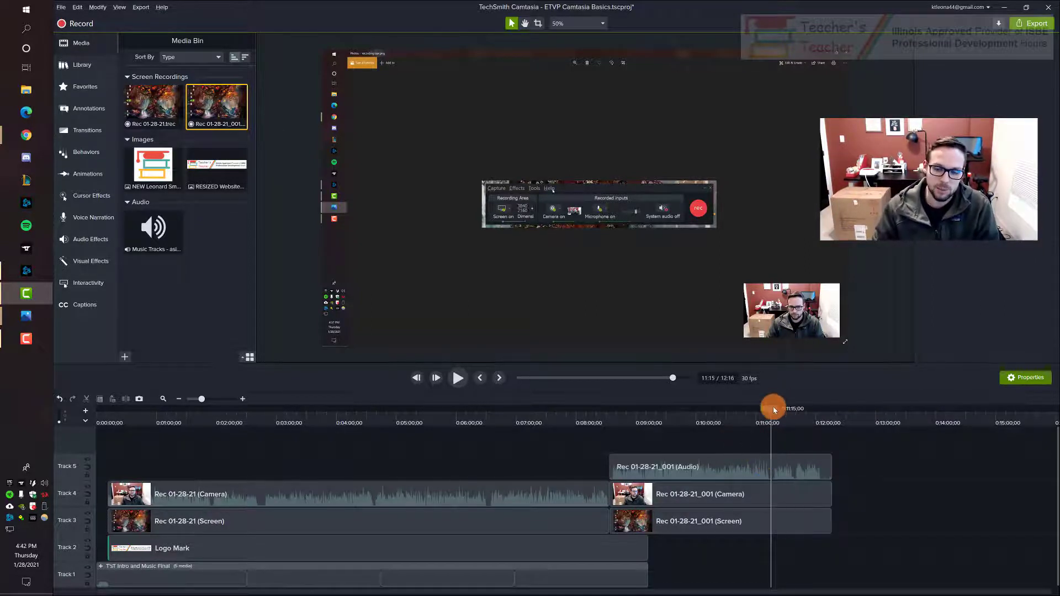
pyautogui.moveTo(774, 408); pyautogui.dragTo(772, 413)
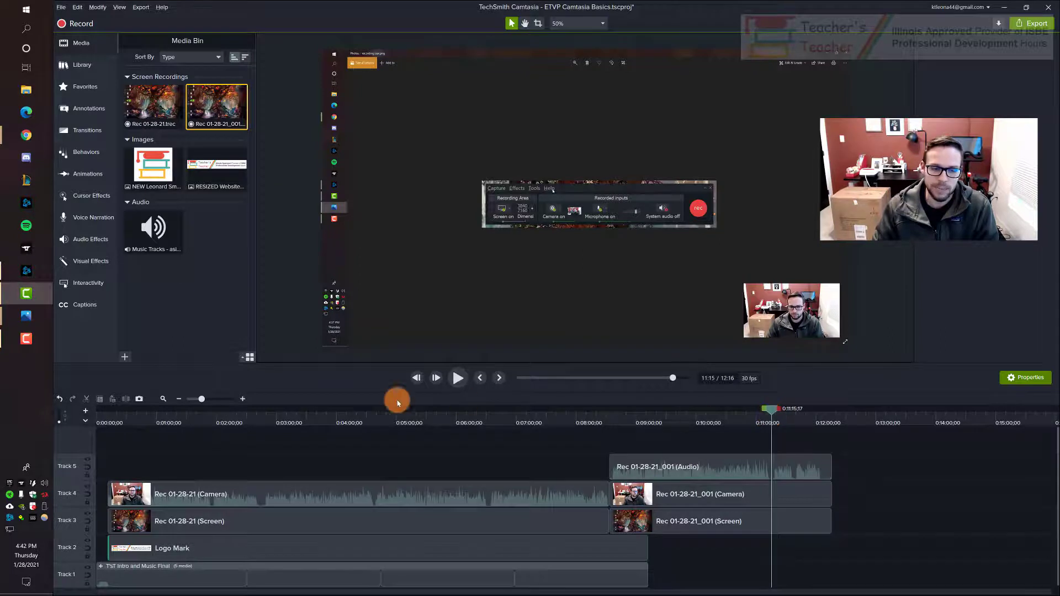
# Step: Split the second recording's audio, camera and screen clips together where the silent pause starts, at about 11:12
pyautogui.click(243, 399)
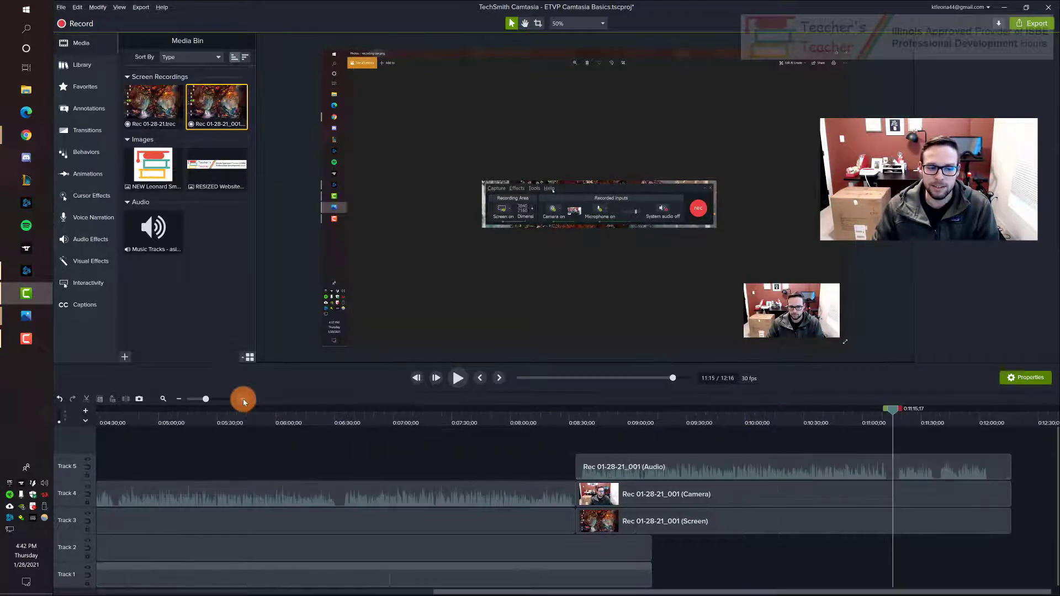
pyautogui.click(243, 399)
pyautogui.click(243, 399)
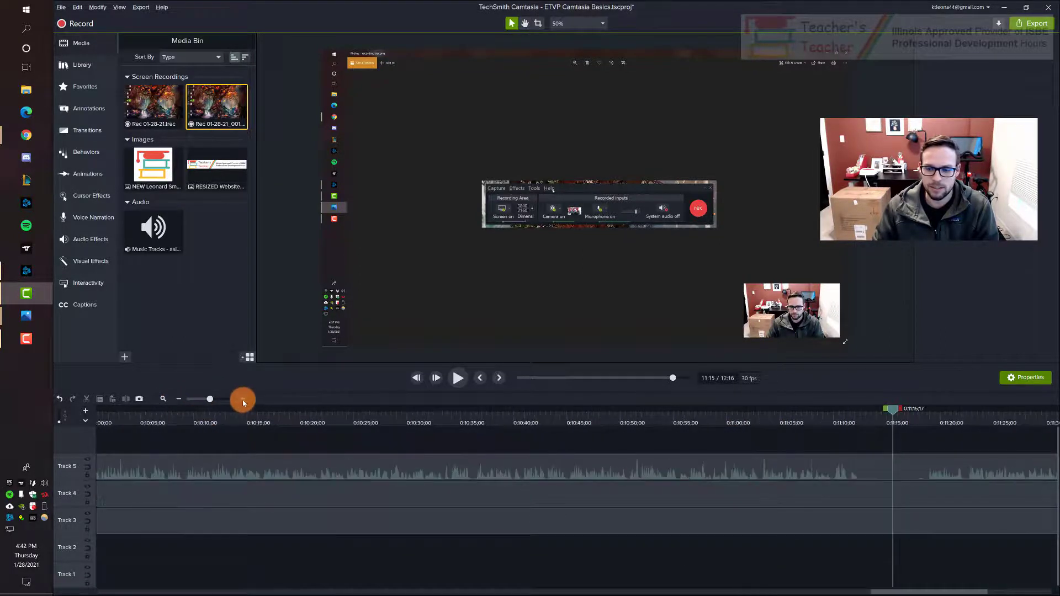
pyautogui.click(243, 399)
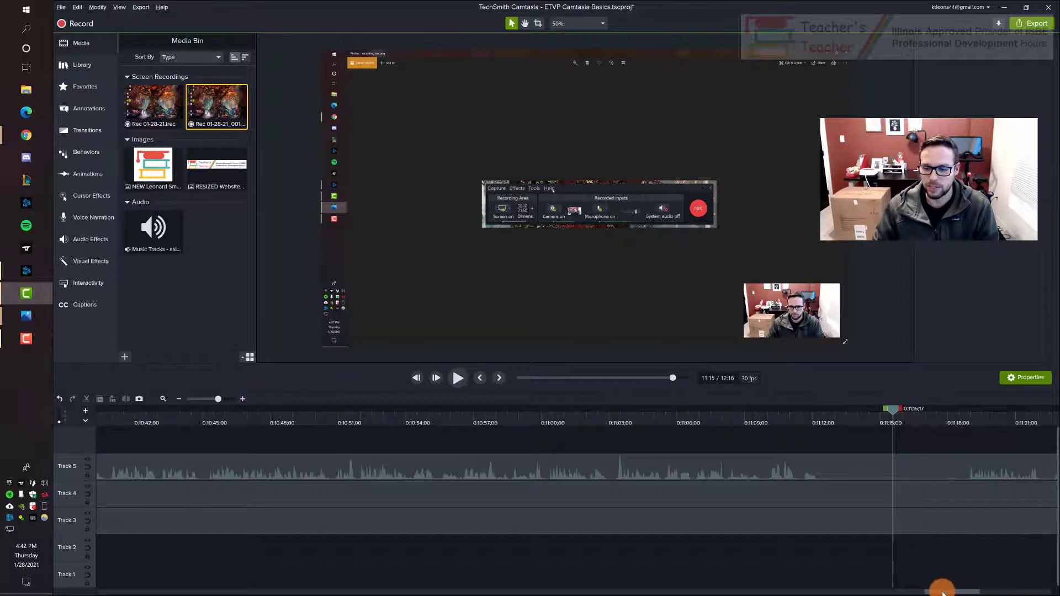
pyautogui.moveTo(935, 590)
pyautogui.mouseDown()
pyautogui.moveTo(959, 585)
pyautogui.moveTo(949, 574)
pyautogui.mouseUp()
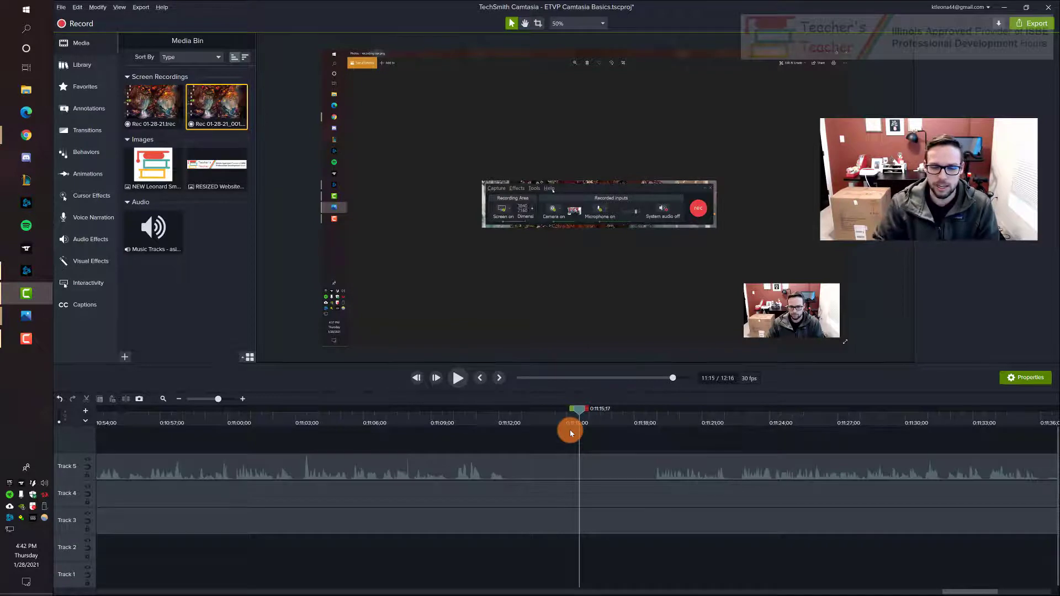
pyautogui.moveTo(542, 445); pyautogui.dragTo(549, 524)
pyautogui.moveTo(578, 409); pyautogui.dragTo(508, 409)
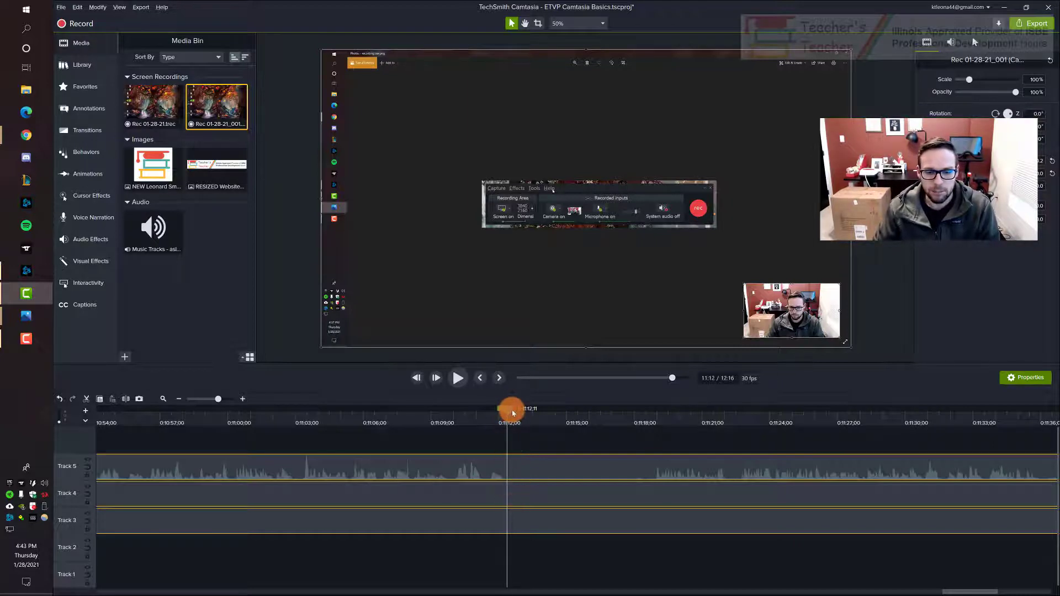
pyautogui.moveTo(505, 410)
pyautogui.mouseDown()
pyautogui.moveTo(515, 412)
pyautogui.moveTo(507, 414)
pyautogui.mouseUp()
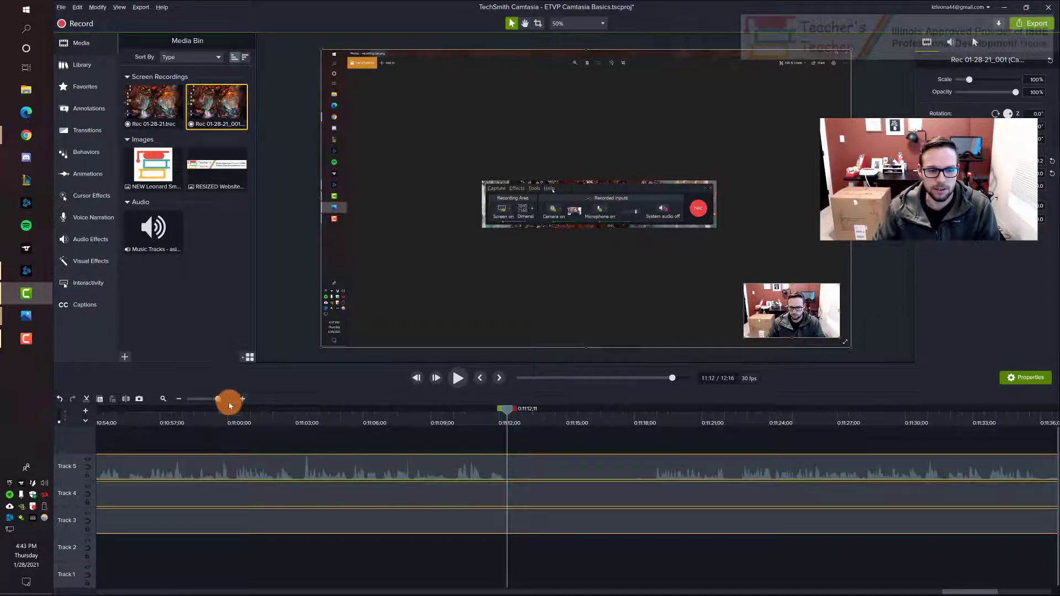
pyautogui.click(128, 403)
pyautogui.click(486, 441)
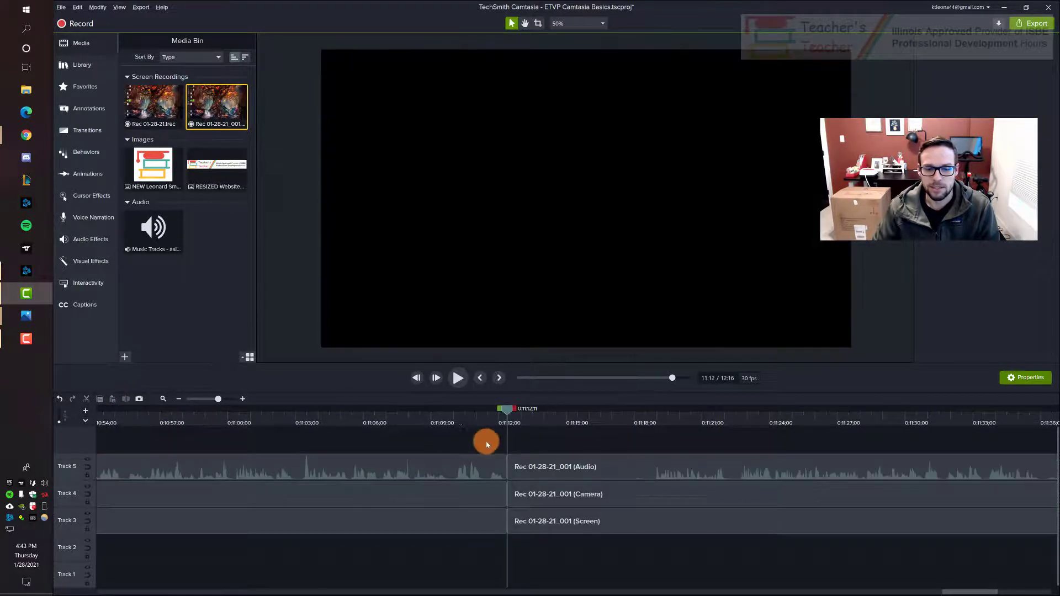
# Step: Split the audio, camera and screen clips again where the silent pause ends, at about 11:18
pyautogui.moveTo(505, 409); pyautogui.dragTo(470, 412)
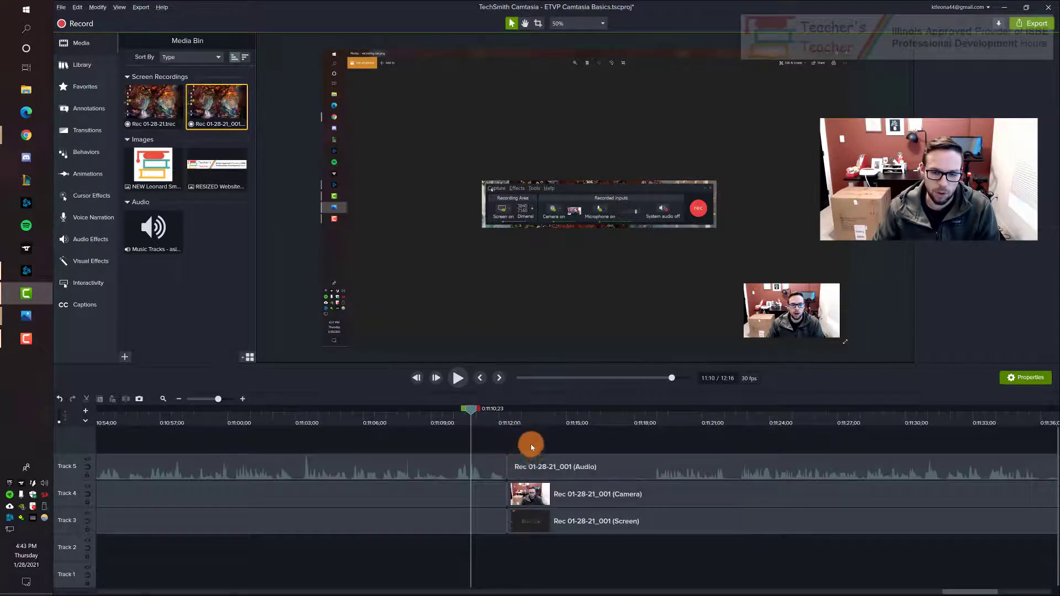
pyautogui.moveTo(533, 443); pyautogui.dragTo(545, 549)
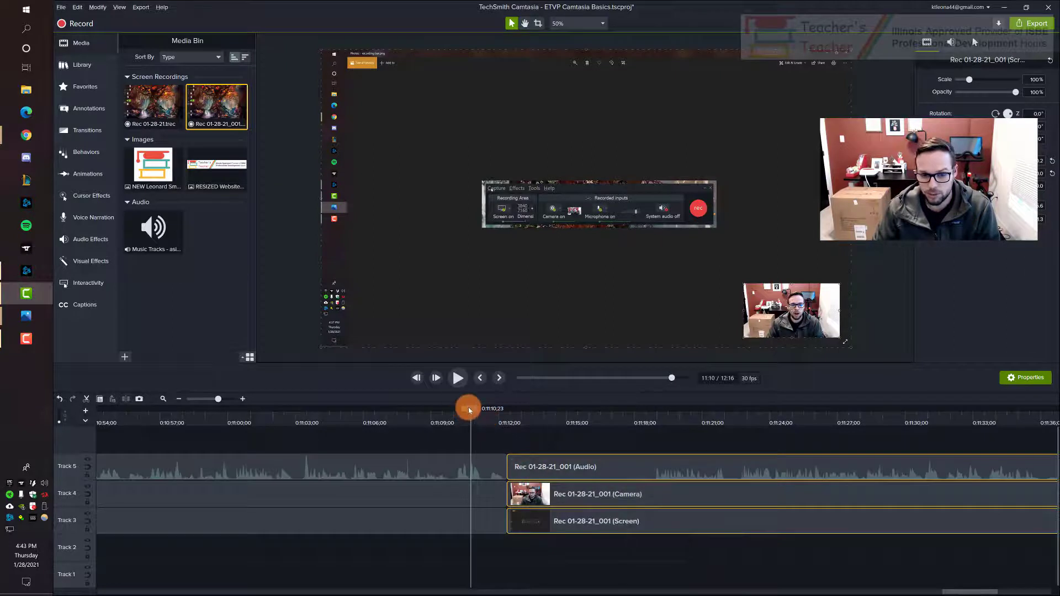
pyautogui.moveTo(470, 412); pyautogui.dragTo(654, 420)
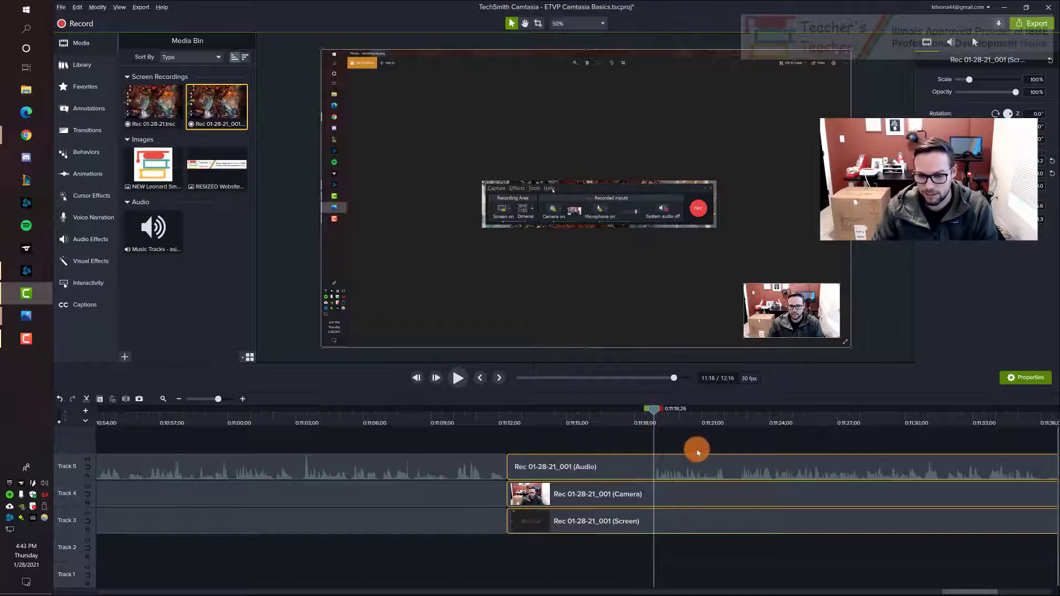
pyautogui.click(126, 400)
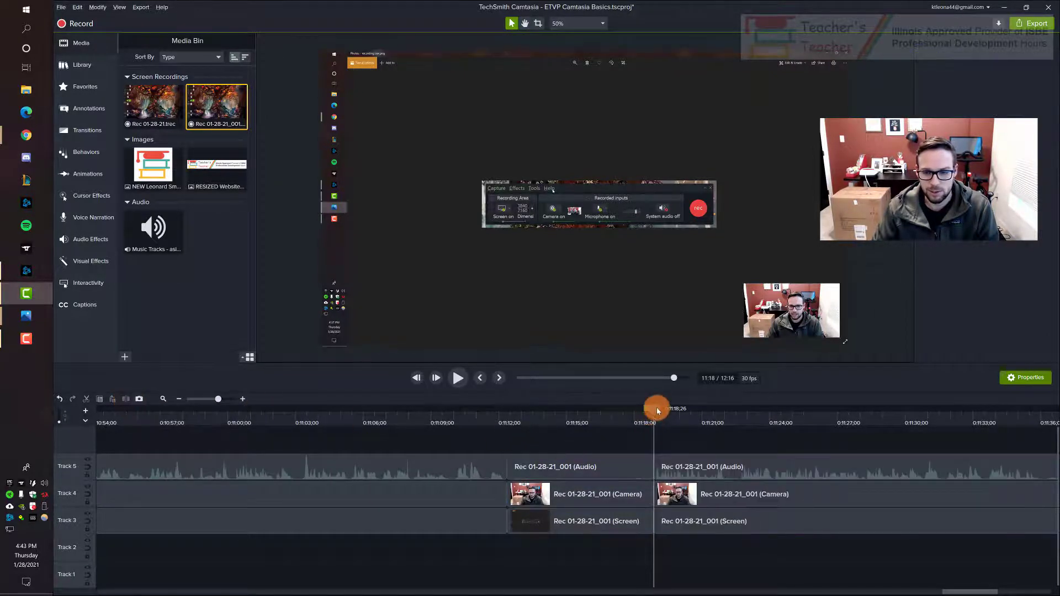
# Step: Delete the silent audio, camera and screen segments between the two cuts on Tracks 3 to 5
pyautogui.moveTo(657, 407); pyautogui.dragTo(439, 415)
pyautogui.moveTo(572, 435); pyautogui.dragTo(580, 547)
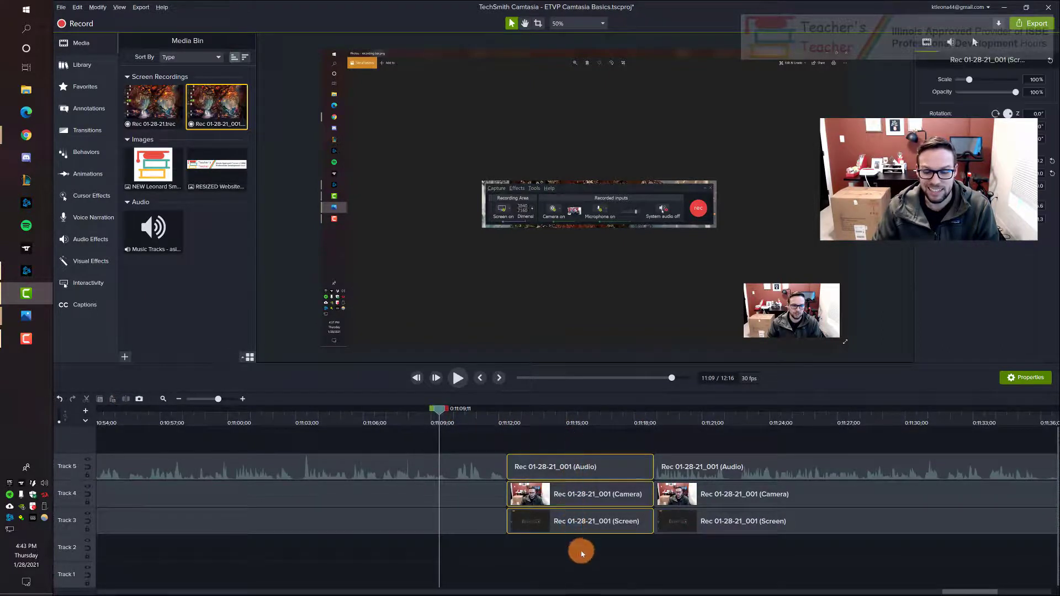
pyautogui.click(587, 445)
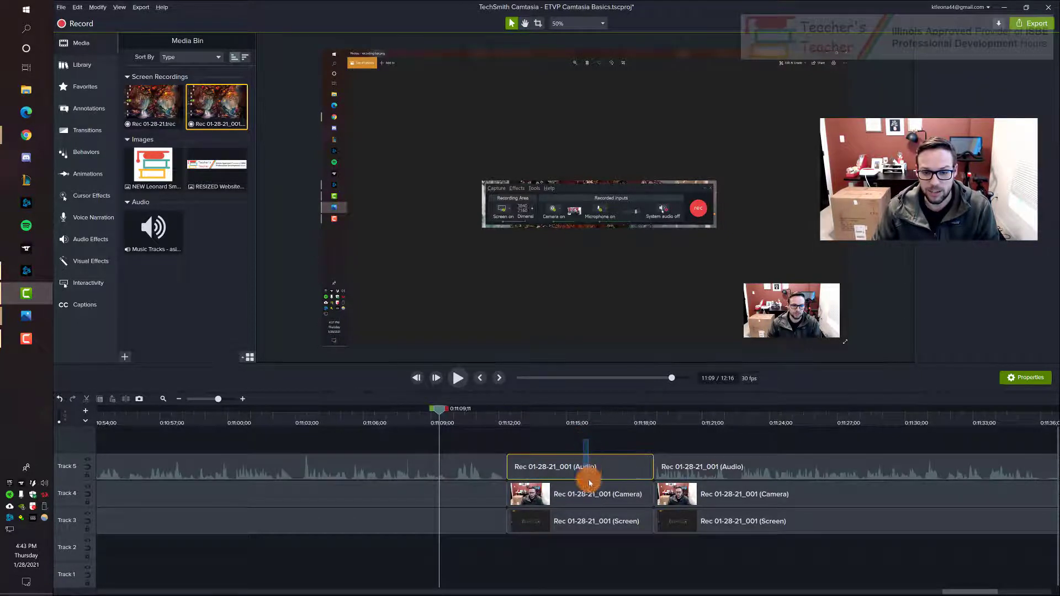
pyautogui.moveTo(589, 484); pyautogui.dragTo(578, 543)
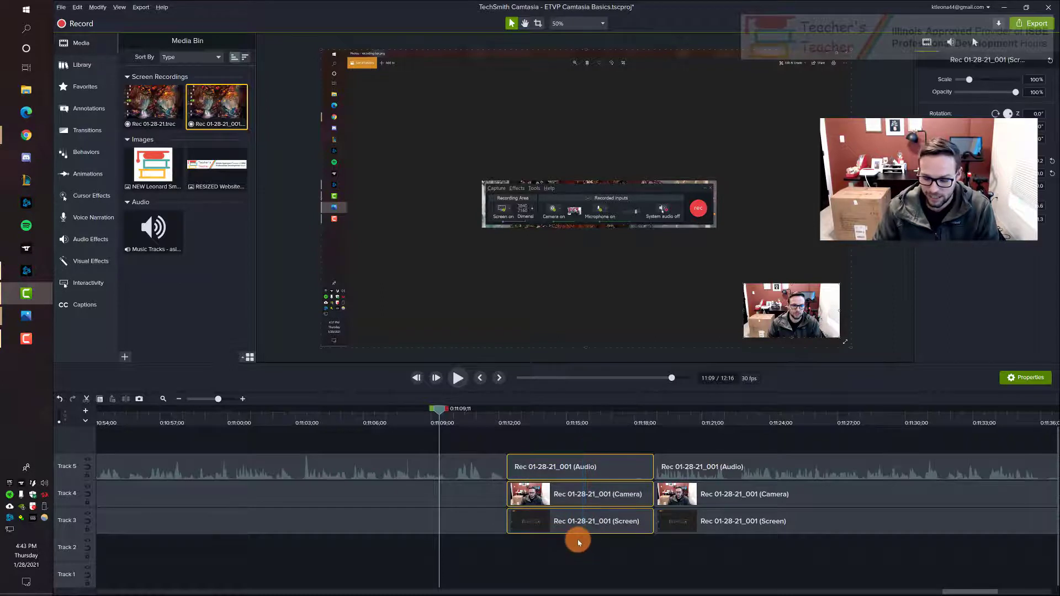
pyautogui.press('Delete')
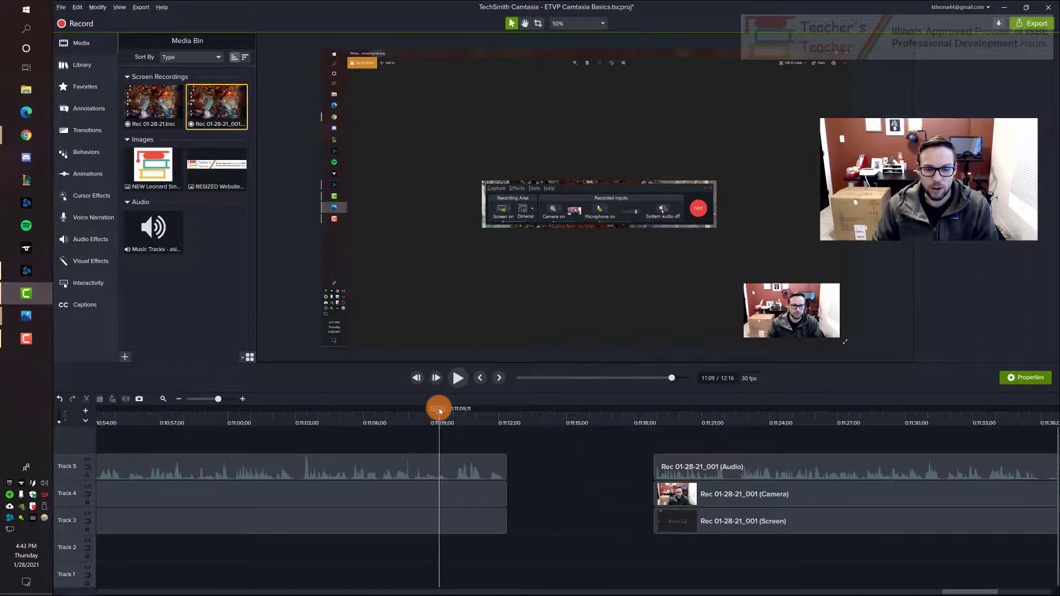
# Step: Close the gap by moving the remaining audio, camera and screen clips back to the cut at about 11:12, and check the join
pyautogui.moveTo(440, 411); pyautogui.dragTo(580, 478)
pyautogui.click(502, 420)
pyautogui.moveTo(502, 419); pyautogui.dragTo(500, 410)
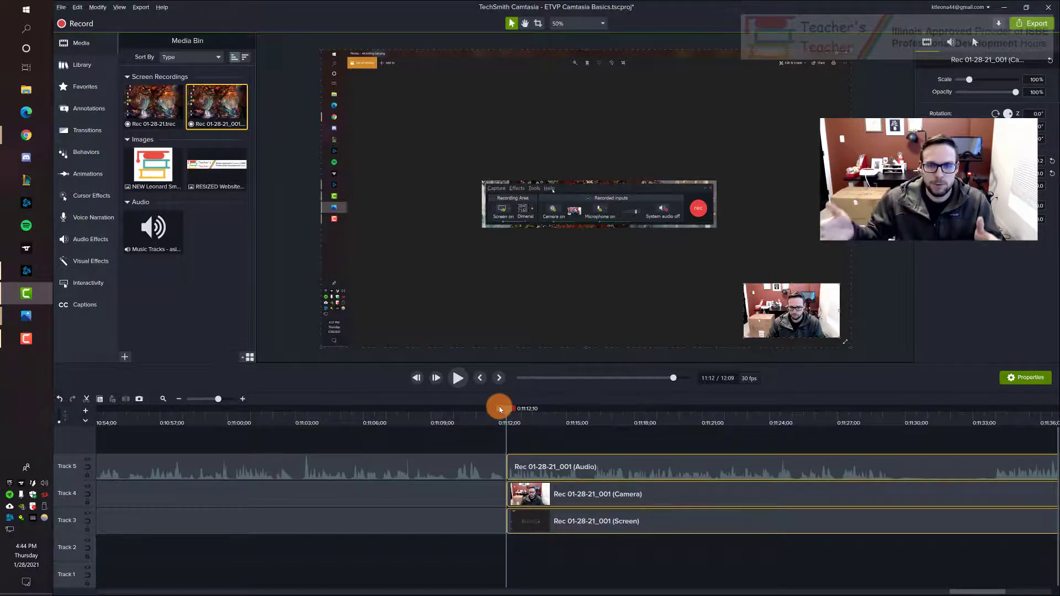
pyautogui.moveTo(505, 413); pyautogui.dragTo(477, 412)
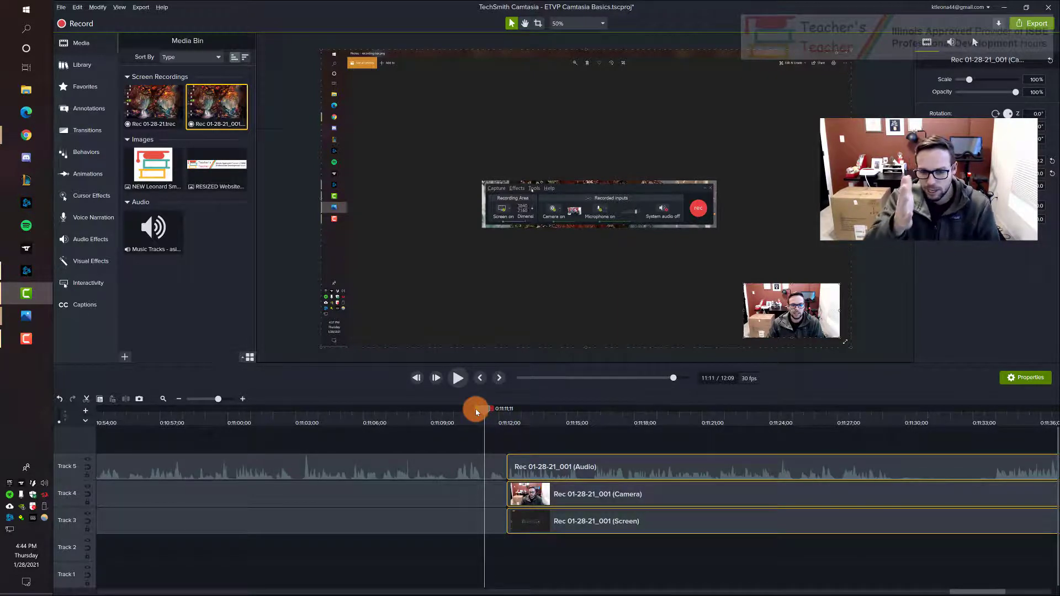
pyautogui.click(666, 470)
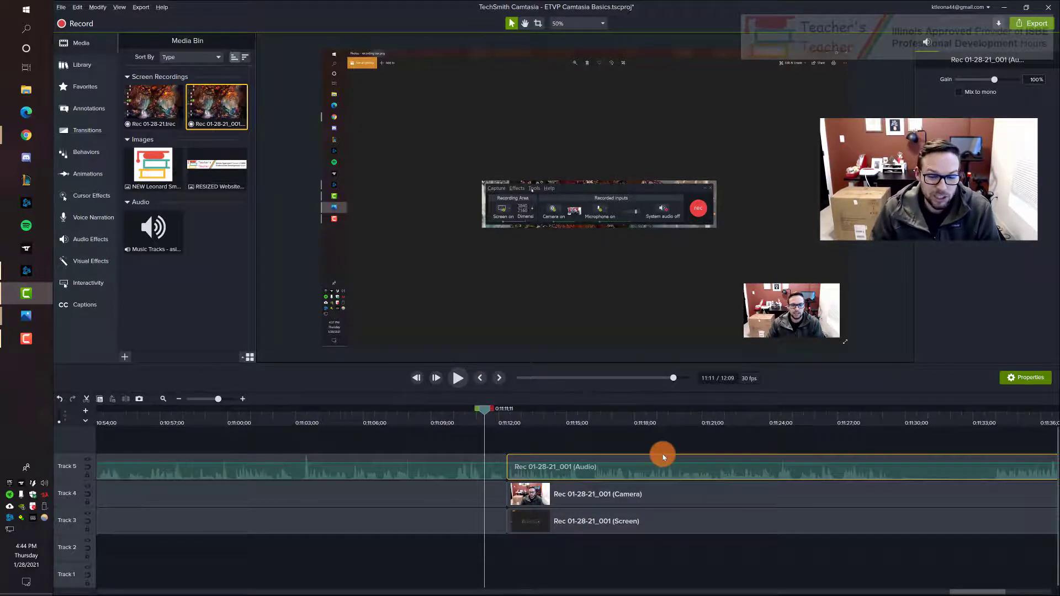
pyautogui.click(635, 445)
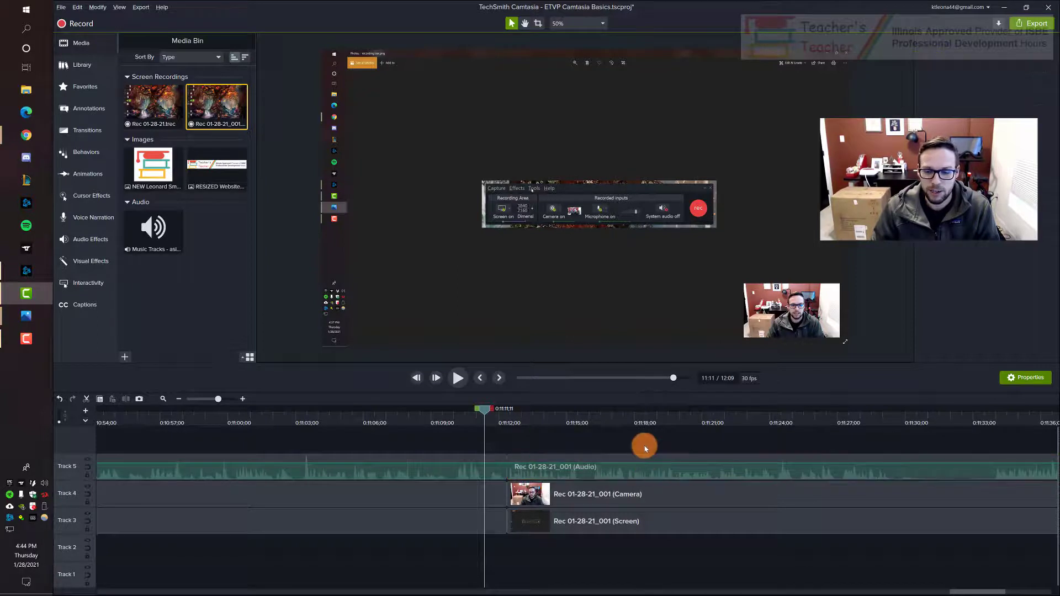
# Step: Examine the second recording's audio waveform around the 11:12 cut and the 11:17 position at several timeline zoom levels
pyautogui.click(616, 474)
pyautogui.moveTo(484, 413); pyautogui.dragTo(618, 416)
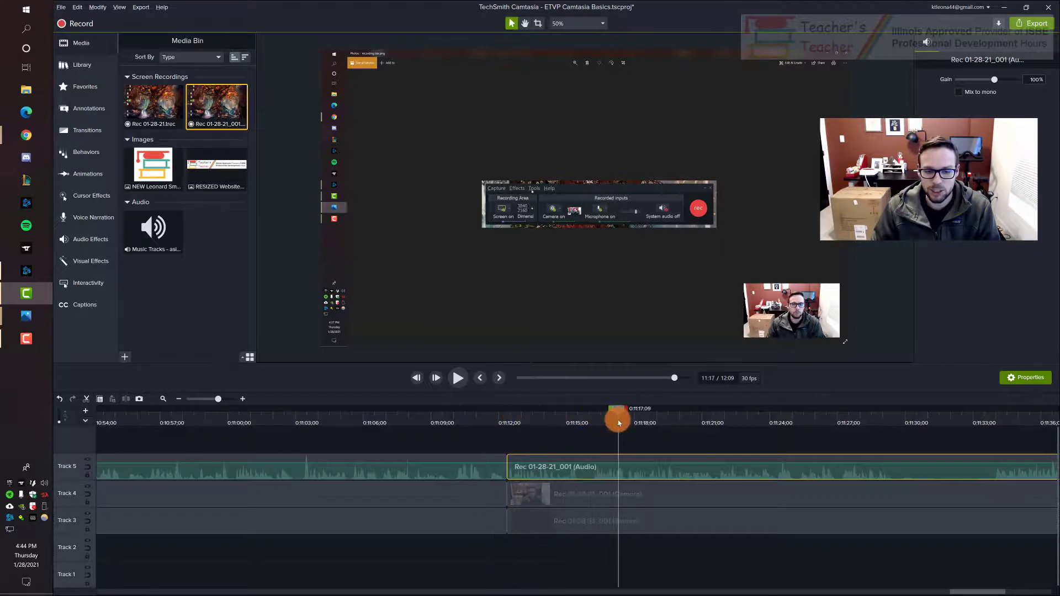
pyautogui.scroll(2, 654, 439)
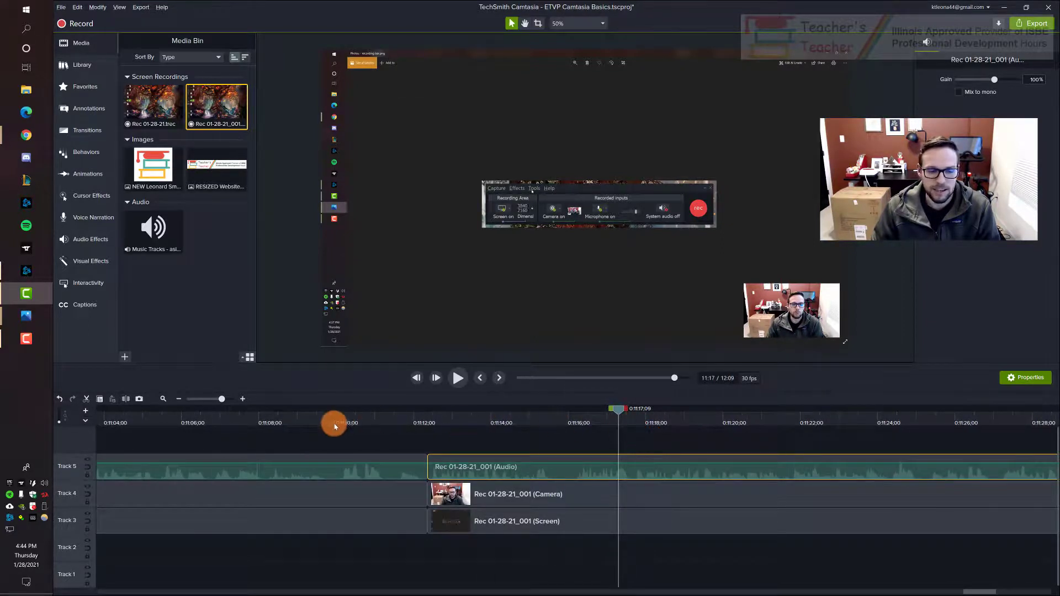
pyautogui.click(179, 399)
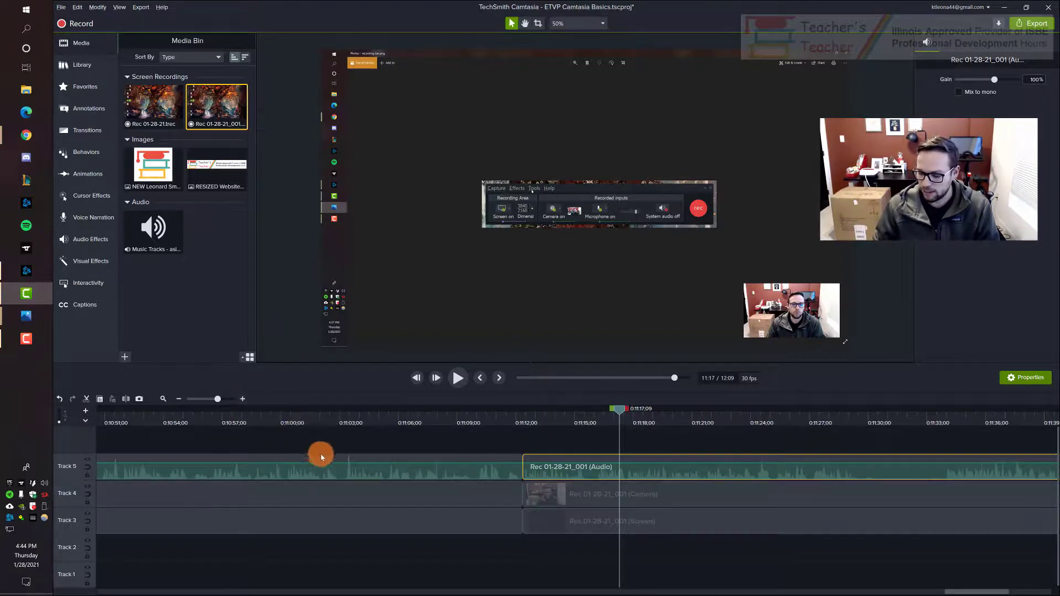
pyautogui.scroll(1, 580, 497)
pyautogui.scroll(1, 580, 497)
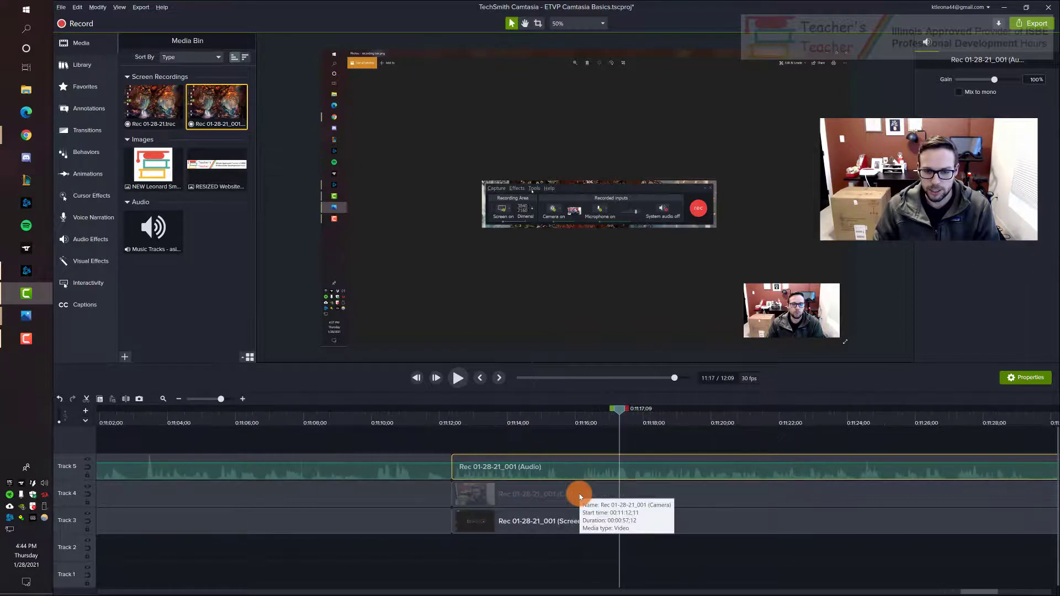
pyautogui.scroll(1, 579, 497)
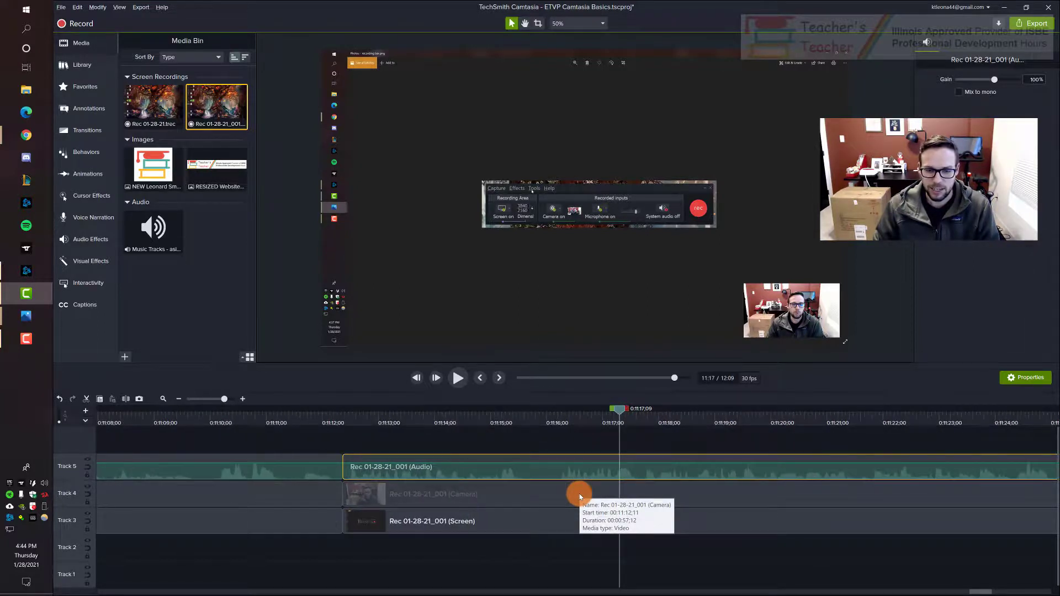
pyautogui.scroll(-1, 580, 497)
pyautogui.scroll(-1, 580, 495)
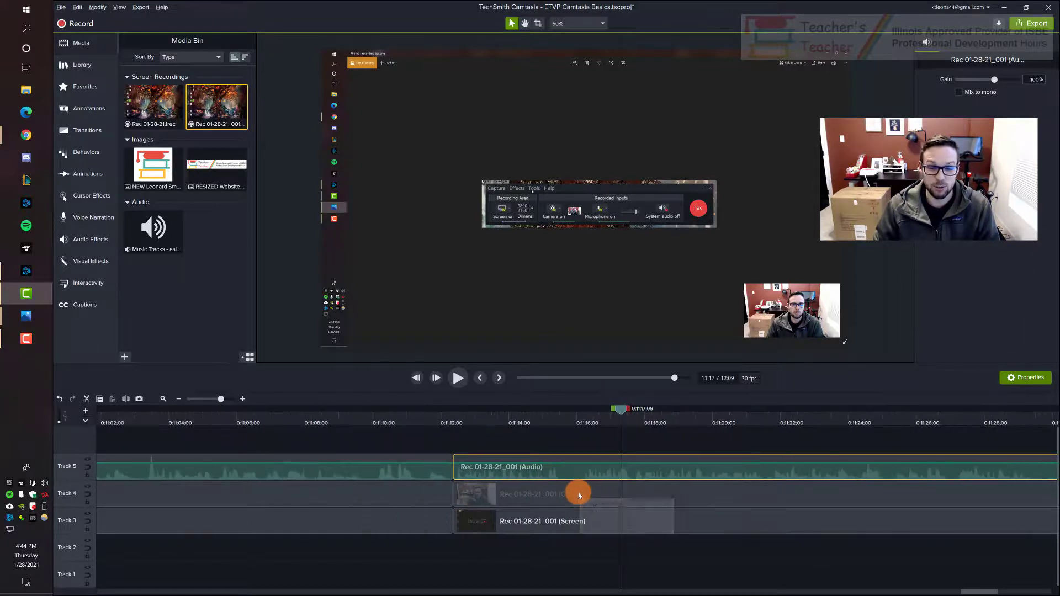
pyautogui.scroll(1, 580, 495)
pyautogui.scroll(-1, 580, 495)
pyautogui.scroll(2, 580, 496)
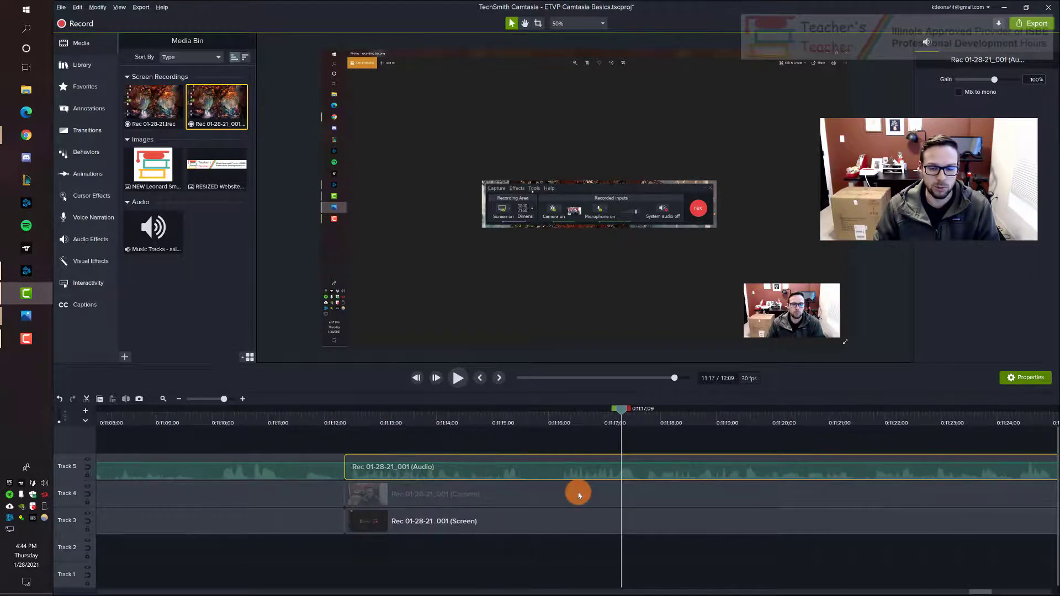
pyautogui.scroll(1, 579, 495)
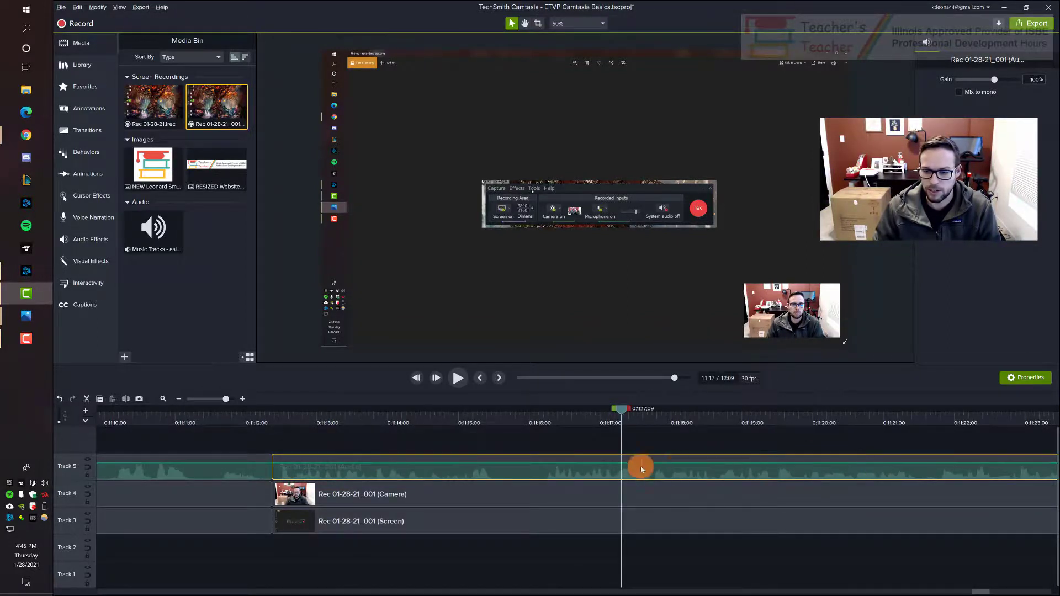
# Step: Lower the volume of the audio clip that starts at the 11:12 cut on Track 5
pyautogui.click(532, 435)
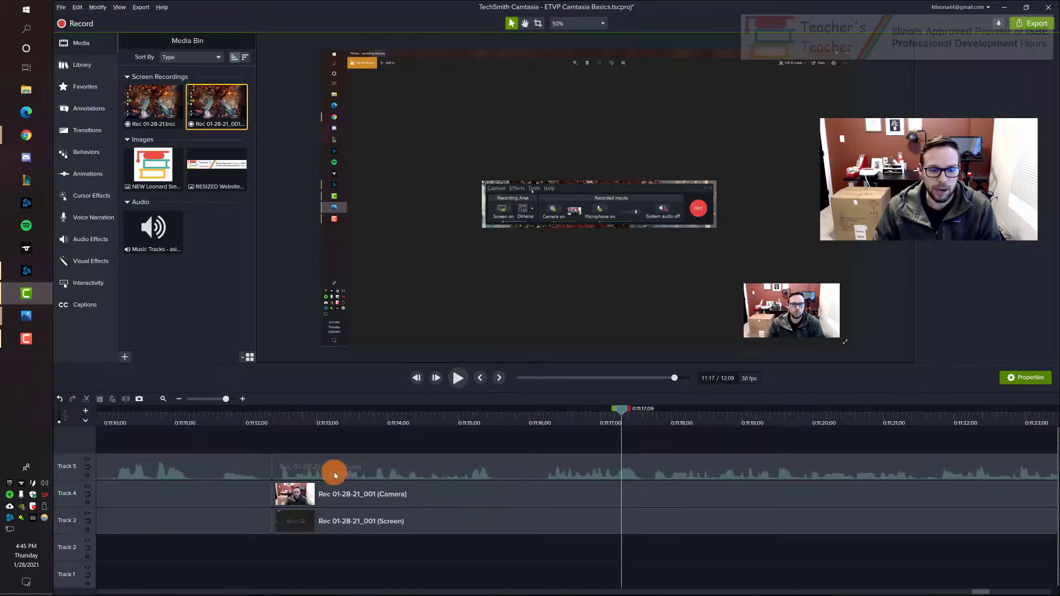
pyautogui.click(526, 476)
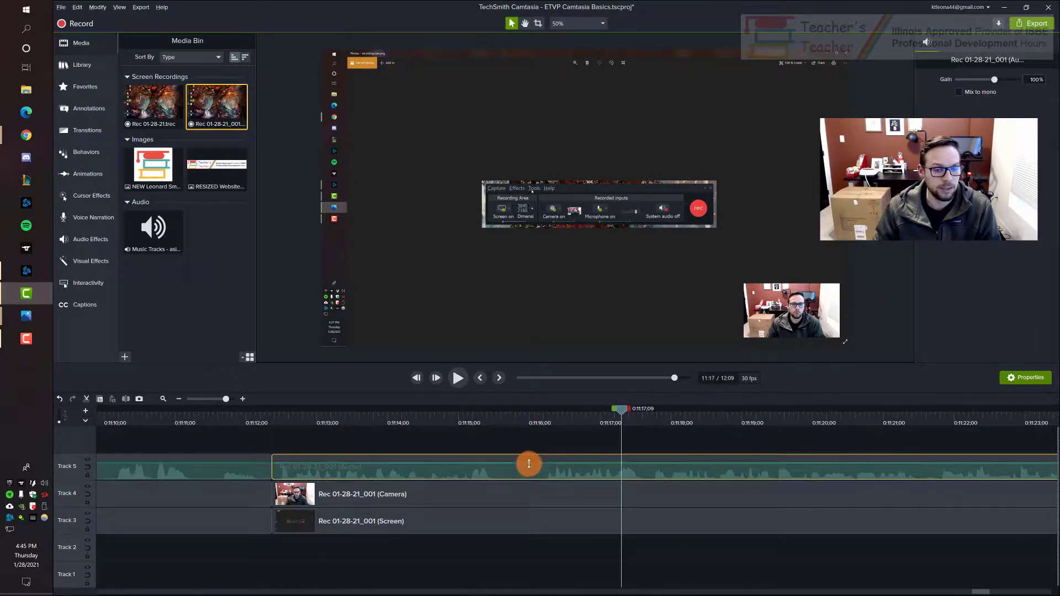
pyautogui.moveTo(530, 464); pyautogui.dragTo(532, 473)
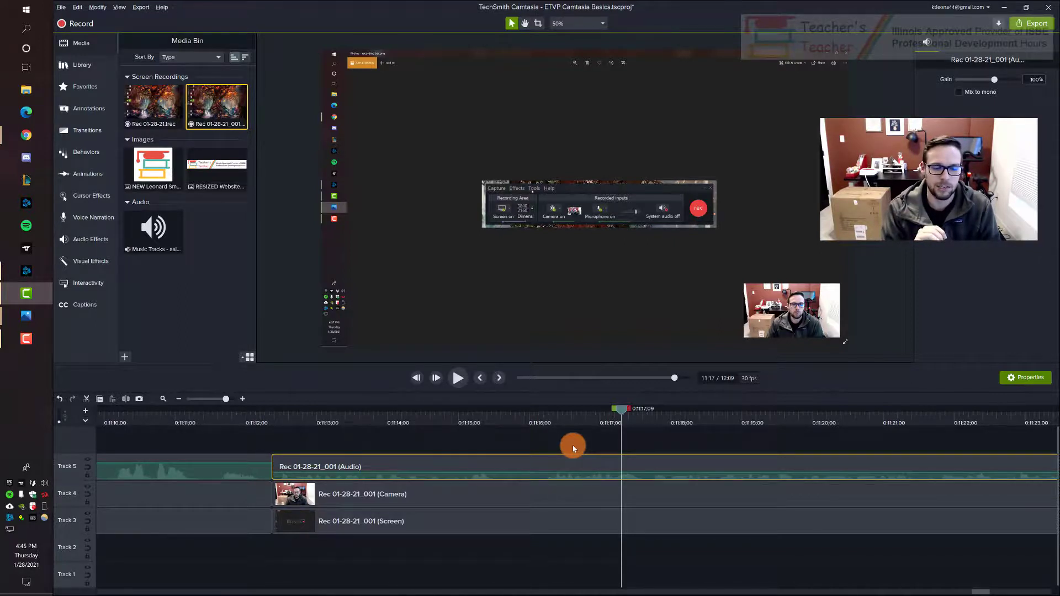
pyautogui.click(573, 446)
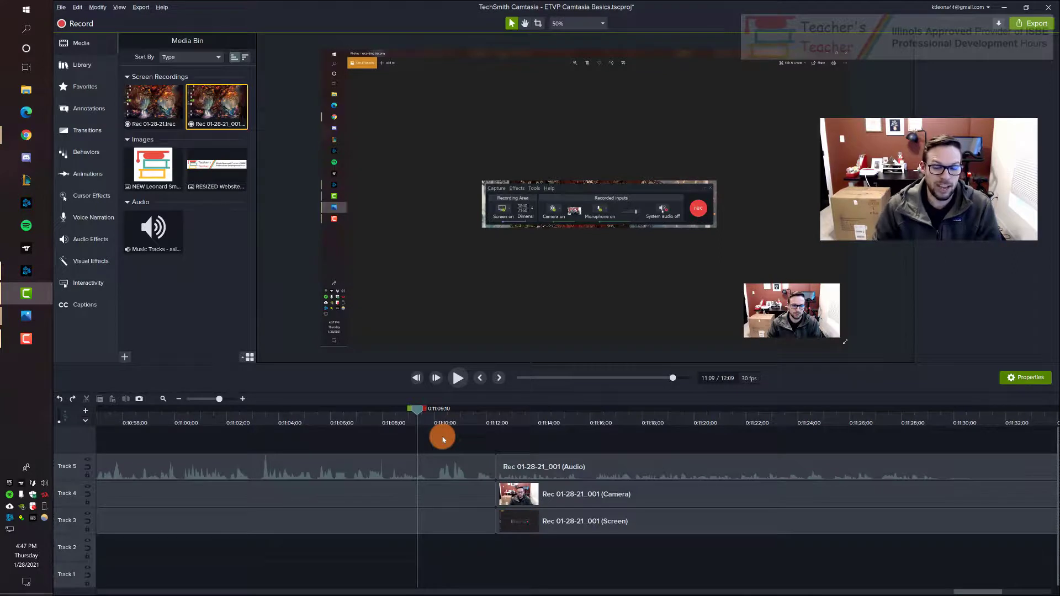
# Step: Add a Dissolve transition at the 11:12 cut between the two screen clips on Track 3
pyautogui.click(544, 525)
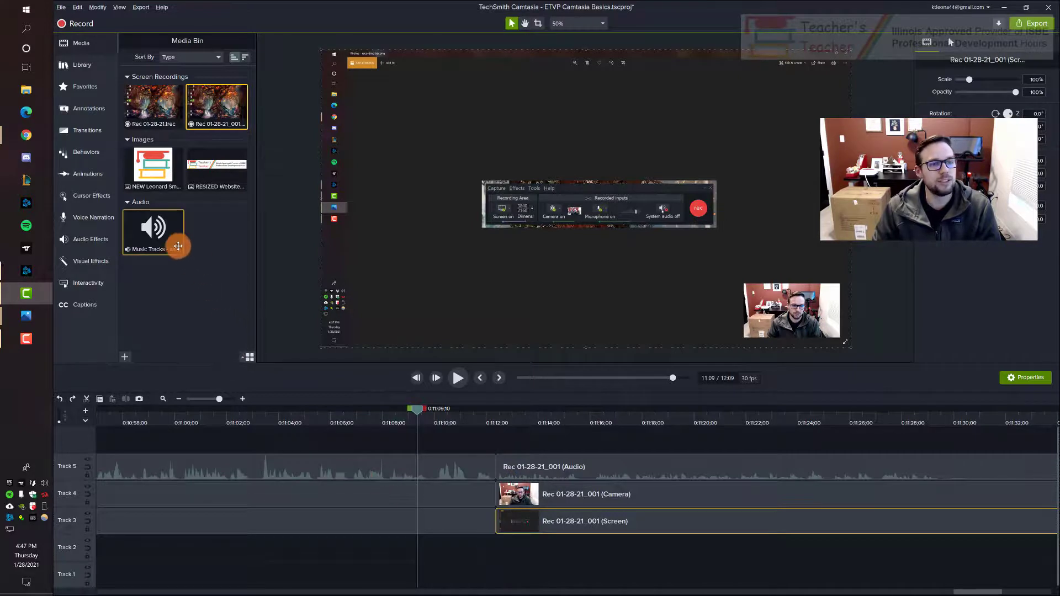
pyautogui.click(95, 136)
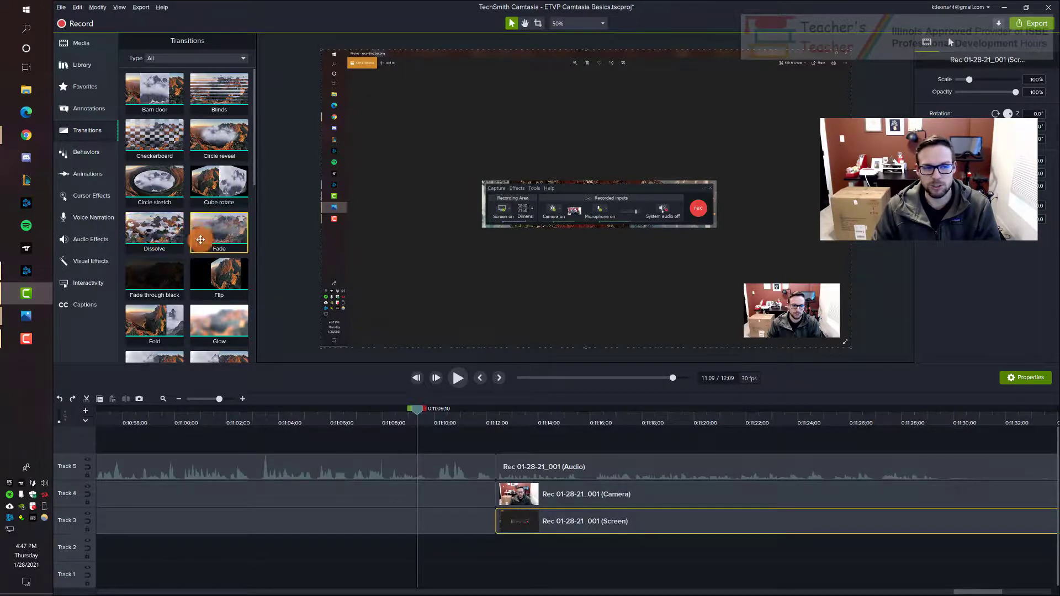
pyautogui.scroll(-1, 157, 221)
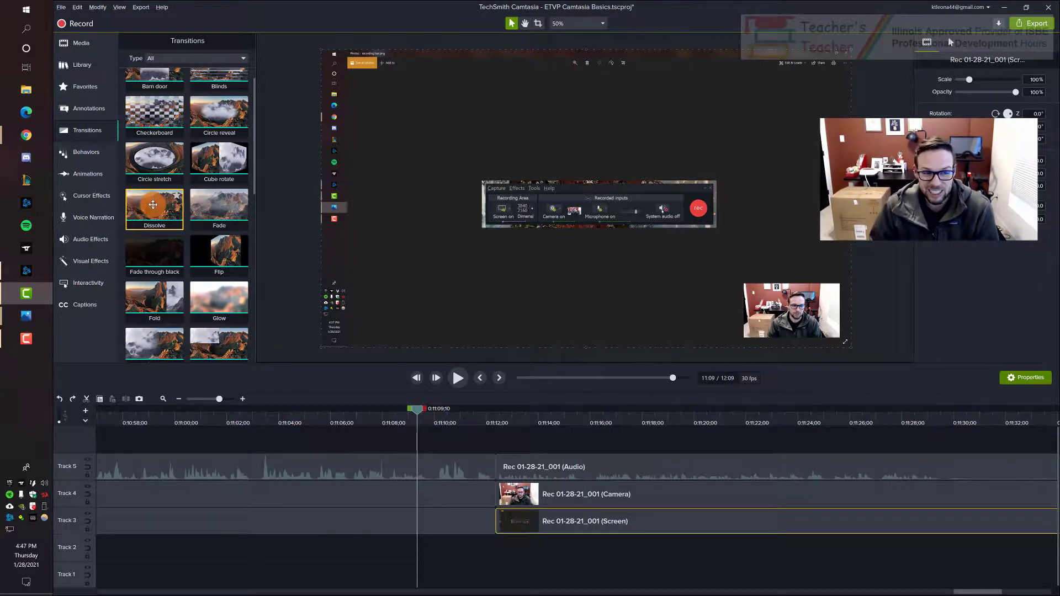
pyautogui.moveTo(153, 205); pyautogui.dragTo(470, 522)
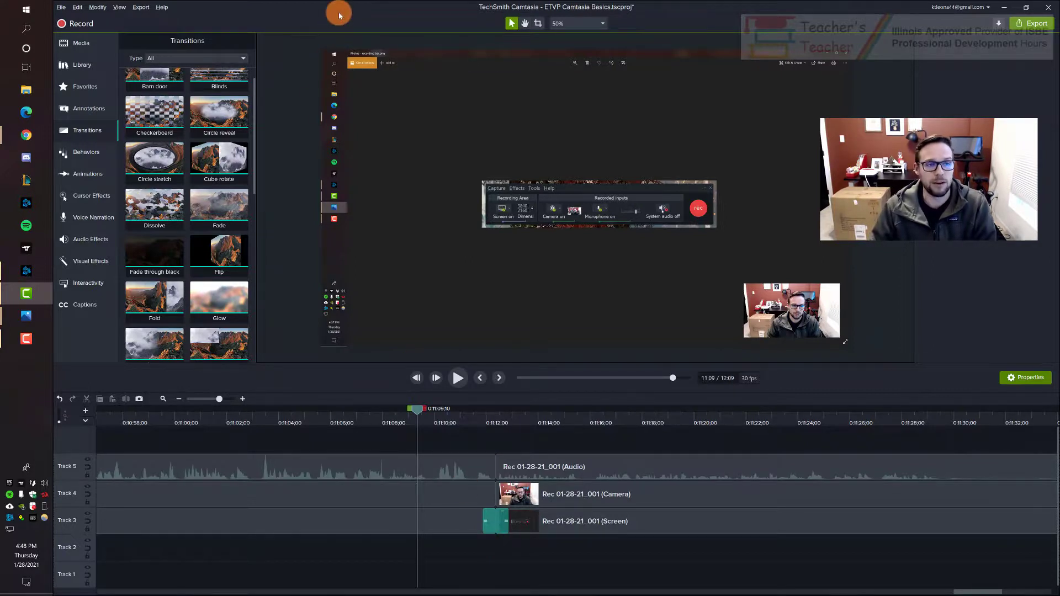
# Step: Start a local file export with the MP4 with Smart Player (up to 1080p) preset and proceed to the production name and folder settings
pyautogui.click(142, 8)
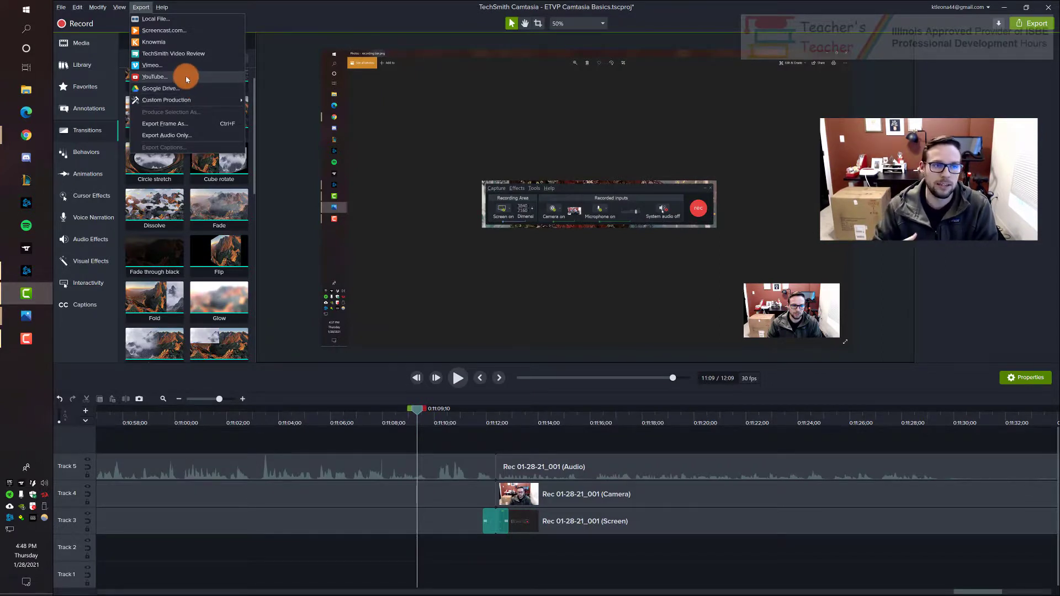
pyautogui.click(185, 18)
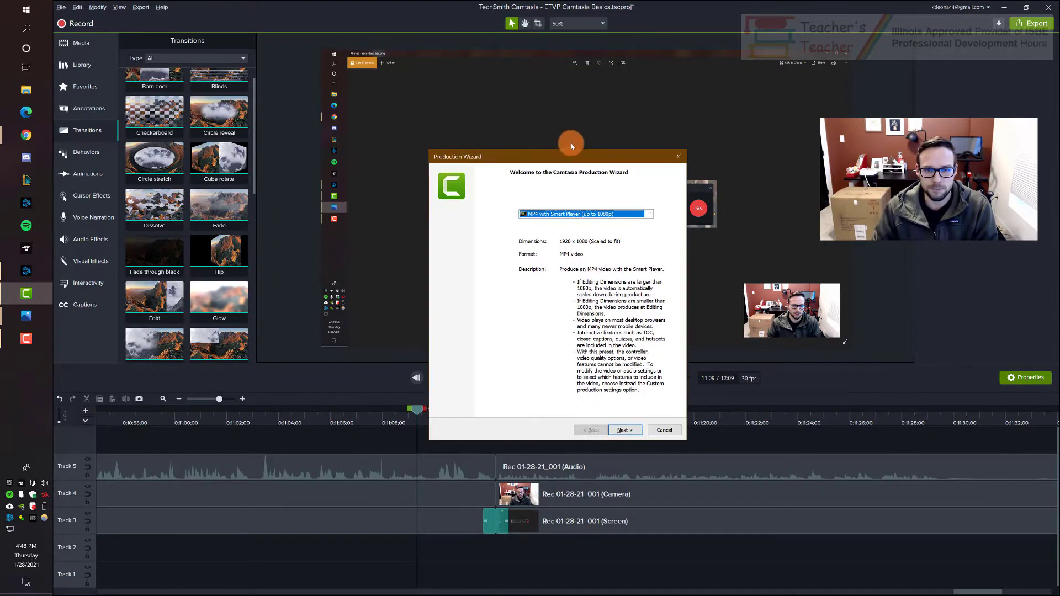
pyautogui.moveTo(556, 88); pyautogui.dragTo(553, 82)
pyautogui.click(569, 143)
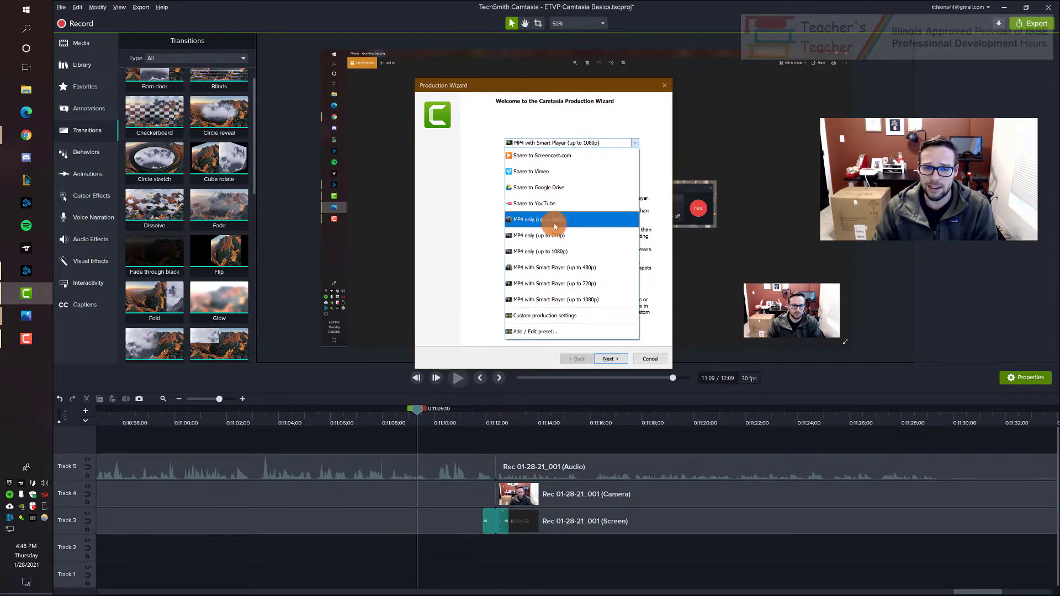
pyautogui.click(585, 300)
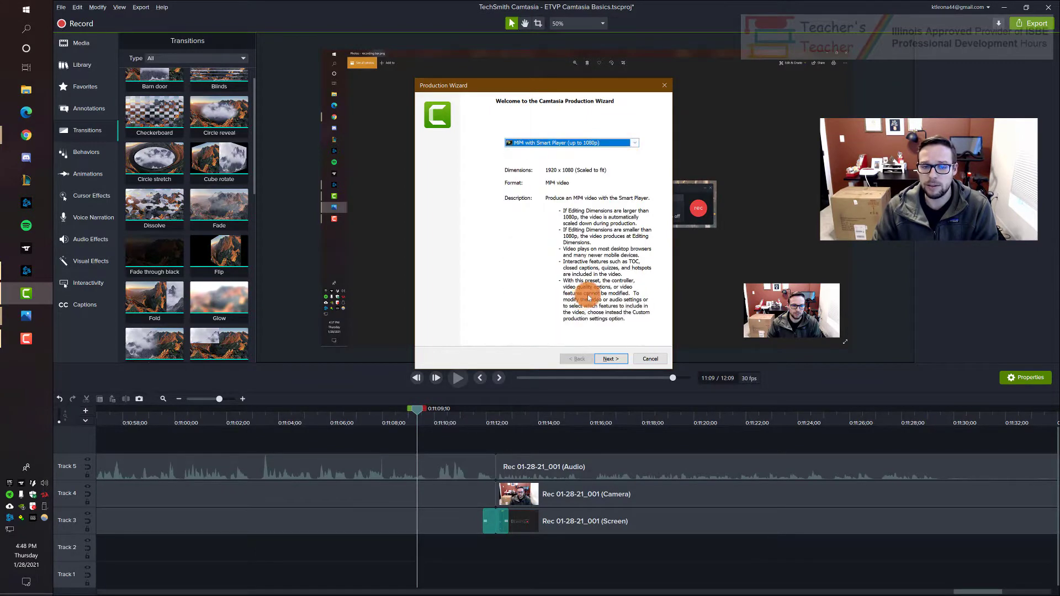
pyautogui.click(611, 359)
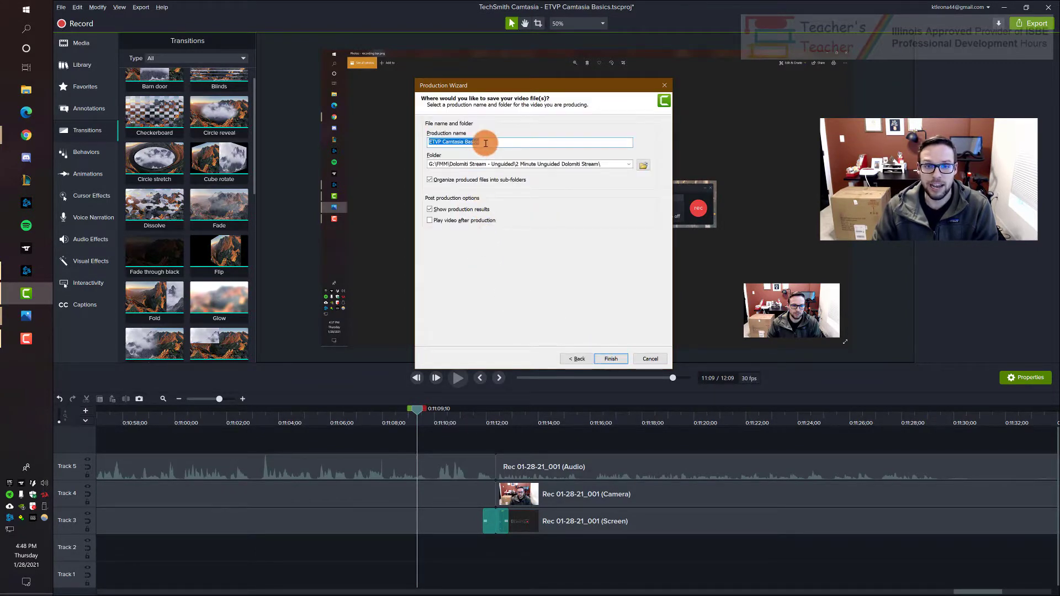